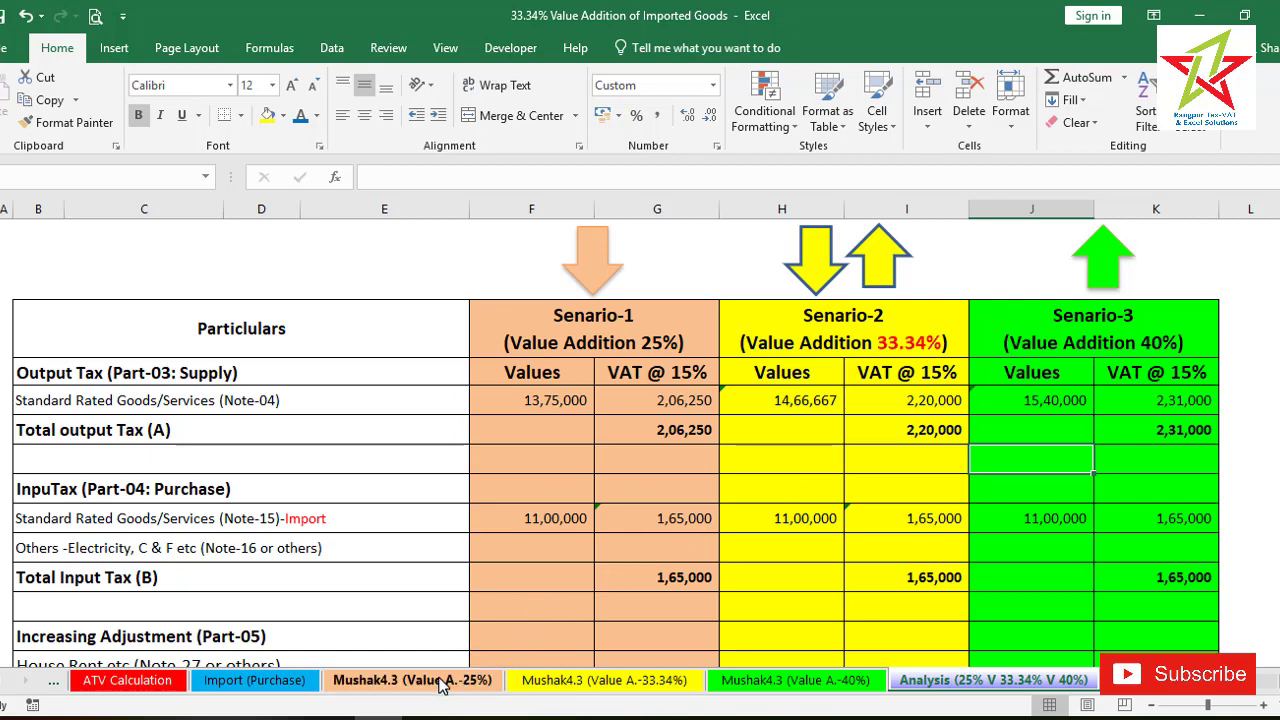
Switch to the Mushak4.3 (Value A.-33.34%) sheet showing value addition 3,66,667 at 33.33%.
click(596, 681)
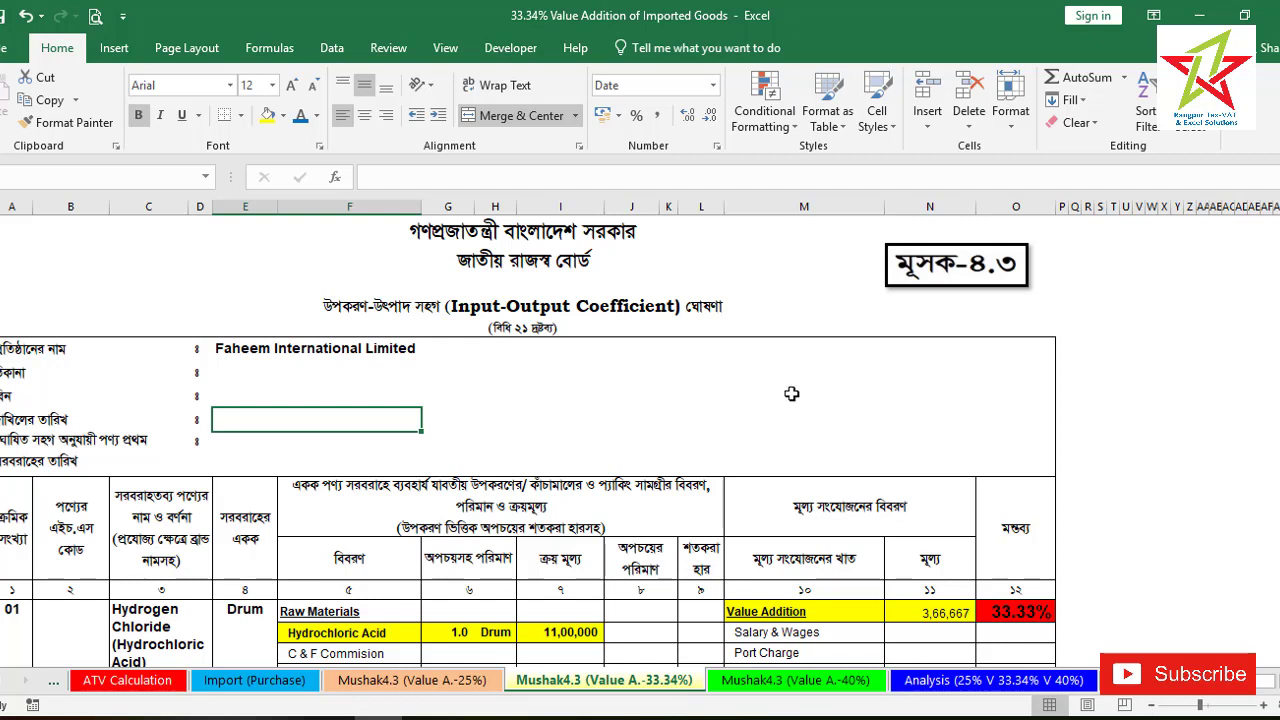
scroll(791, 393, down, 4)
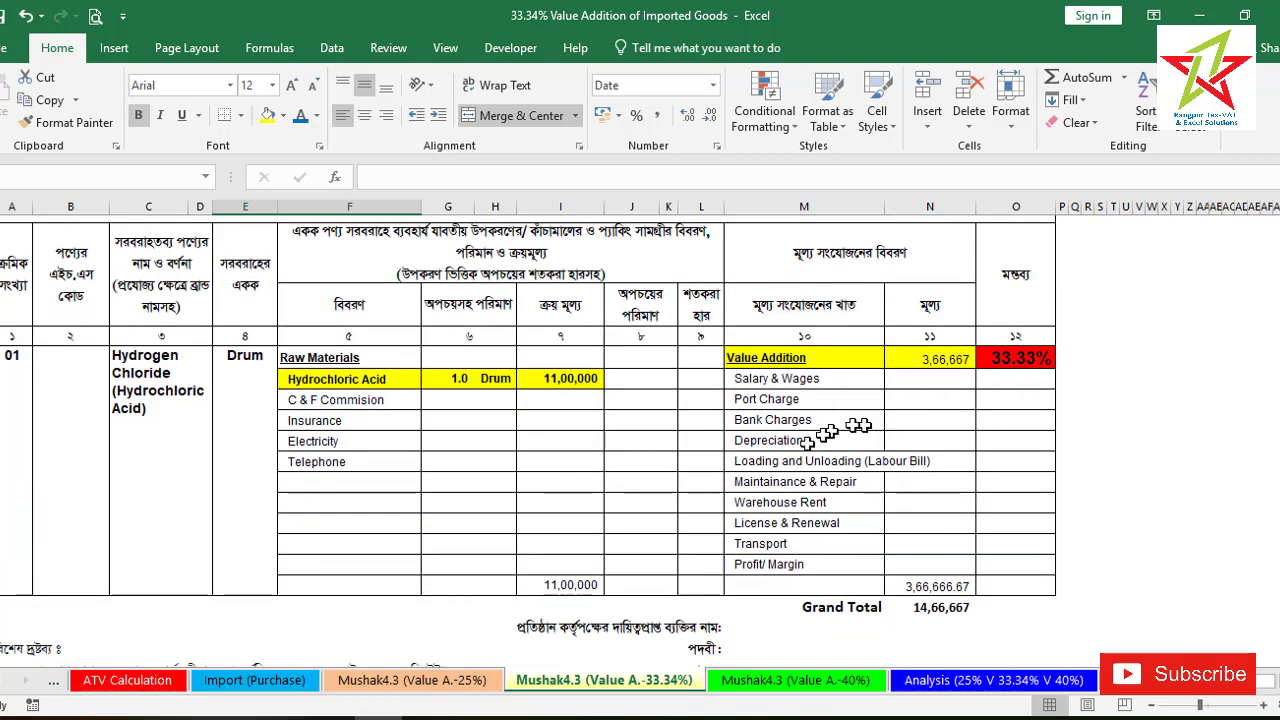
scroll(380, 329, up, 4)
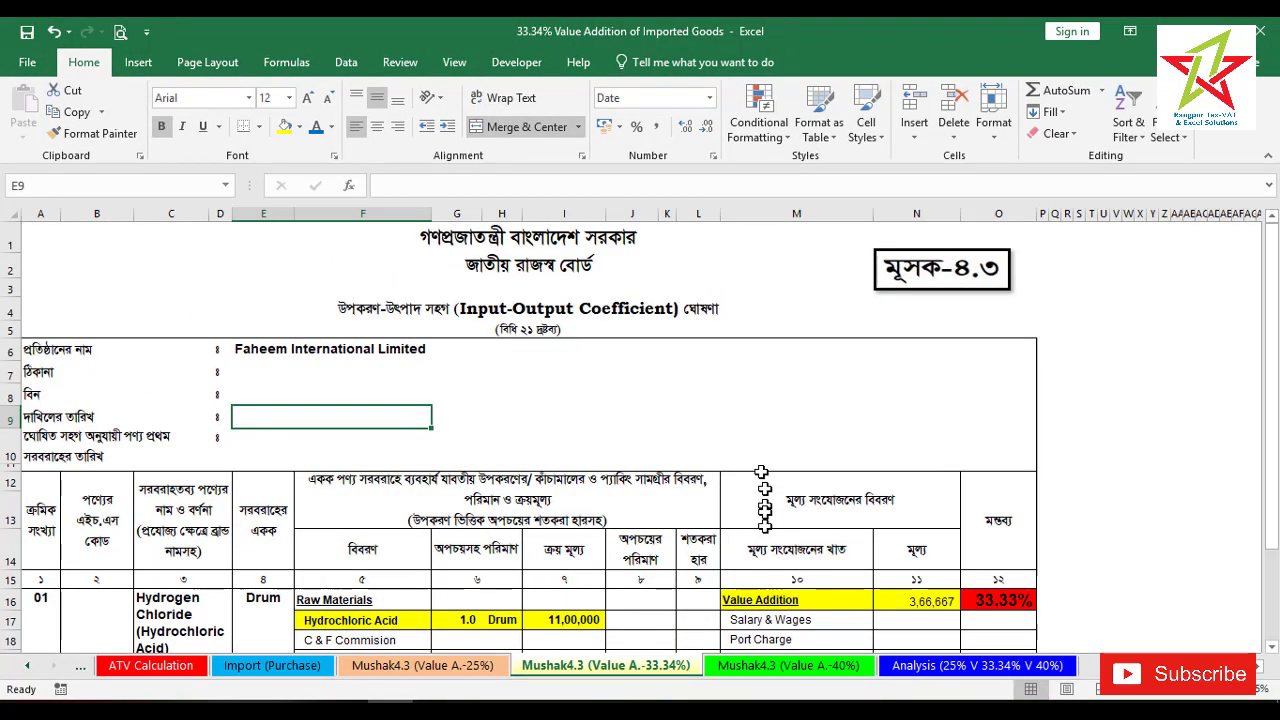
Go back to the Analysis (25% V 33.34% V 40%) comparison sheet.
click(937, 666)
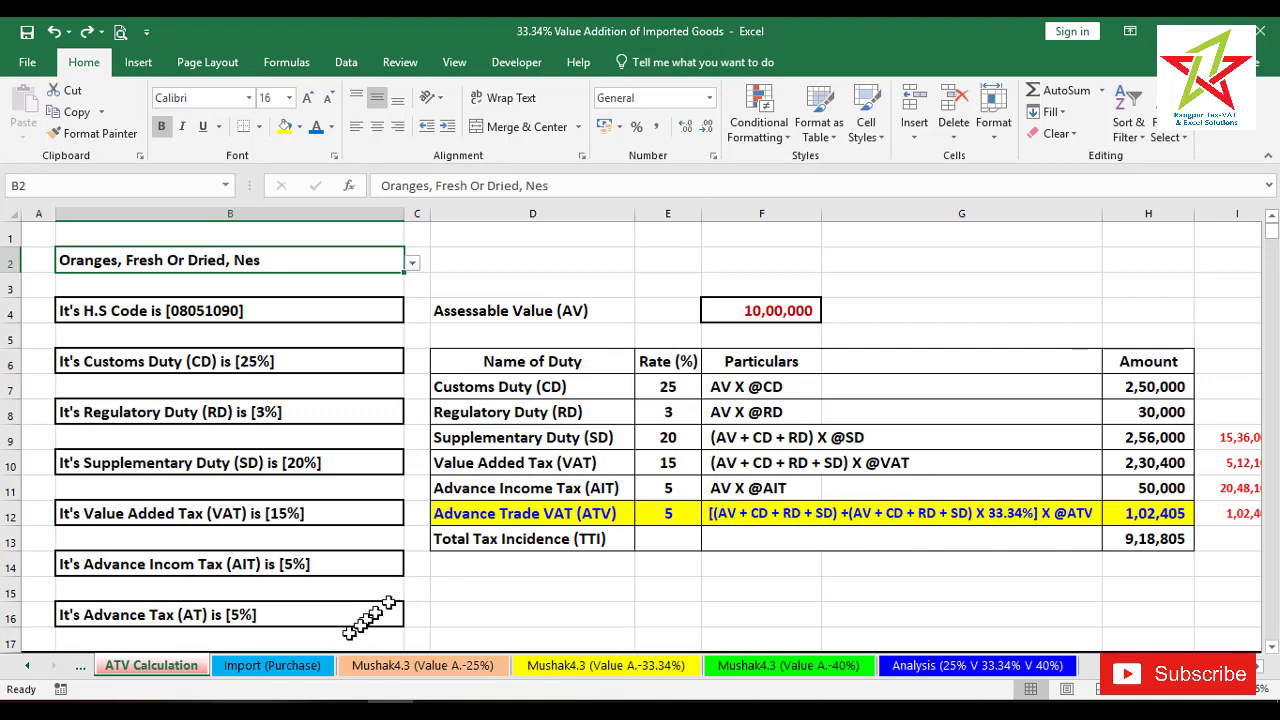
Open the Import (Purchase) sheet for Hydrogen Chloride, total tax incidence 3,70,000.
click(272, 665)
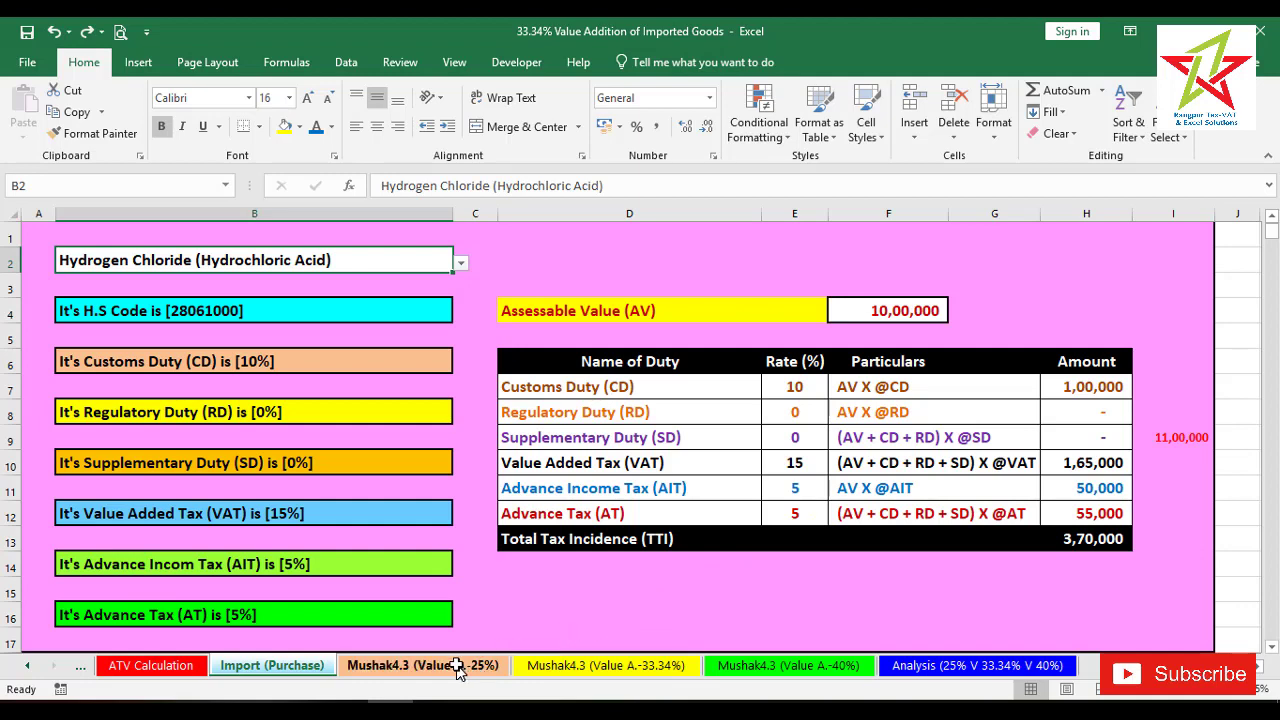
click(575, 666)
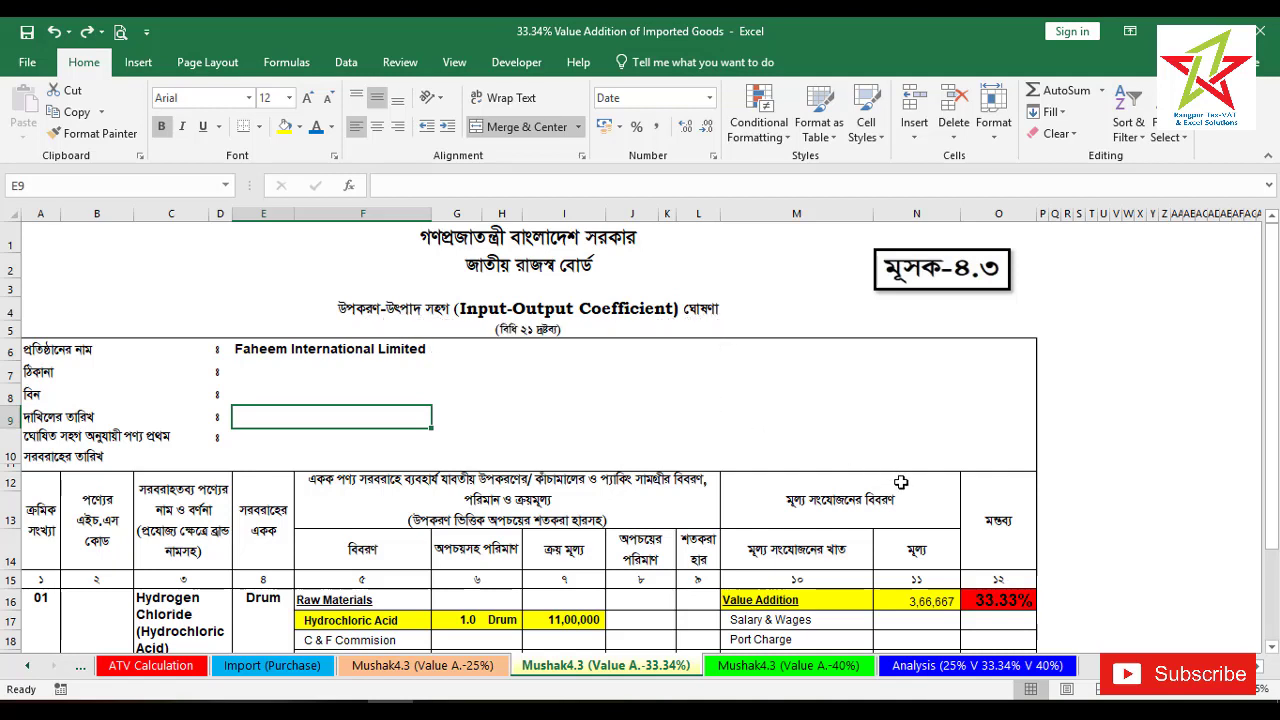
scroll(949, 567, down, 3)
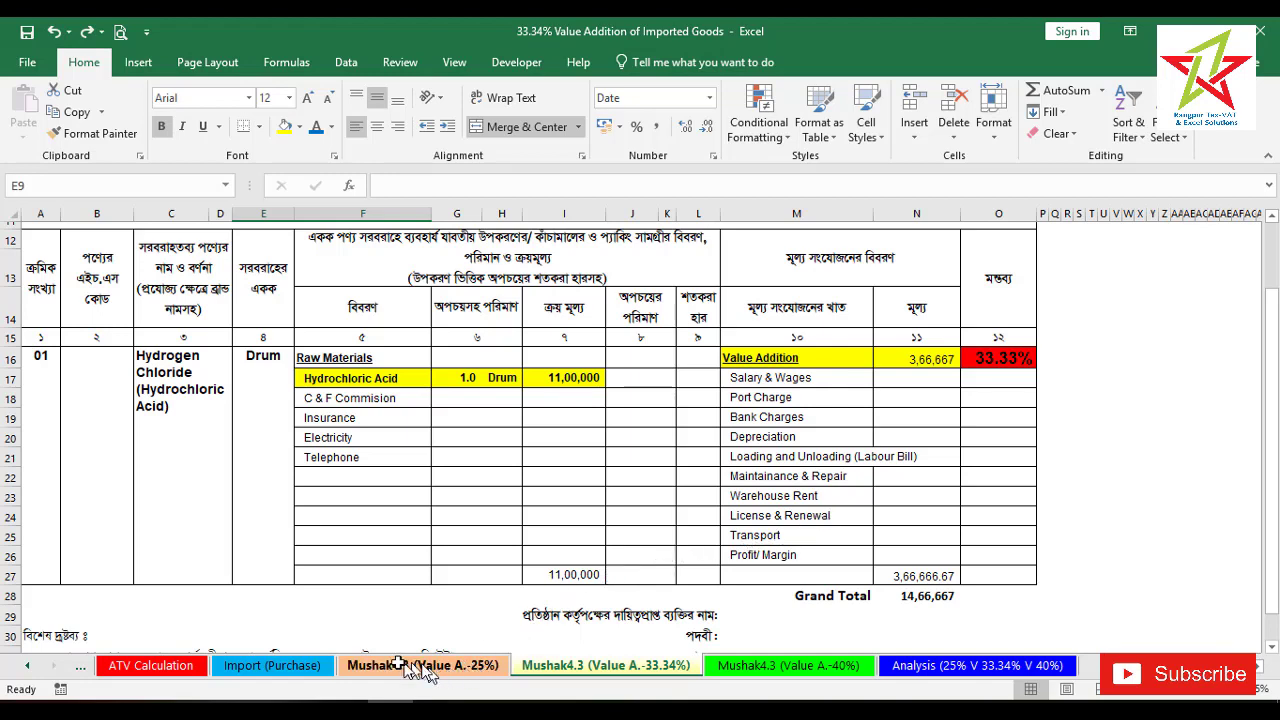
click(291, 666)
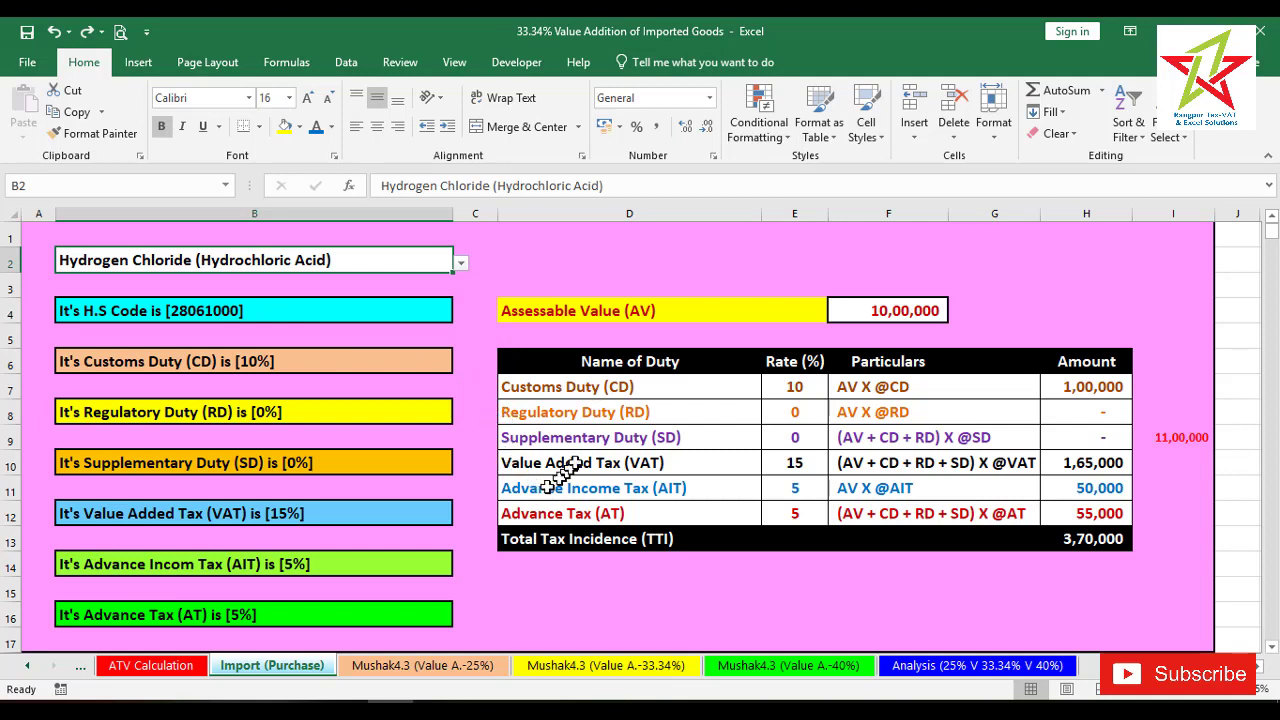
click(891, 313)
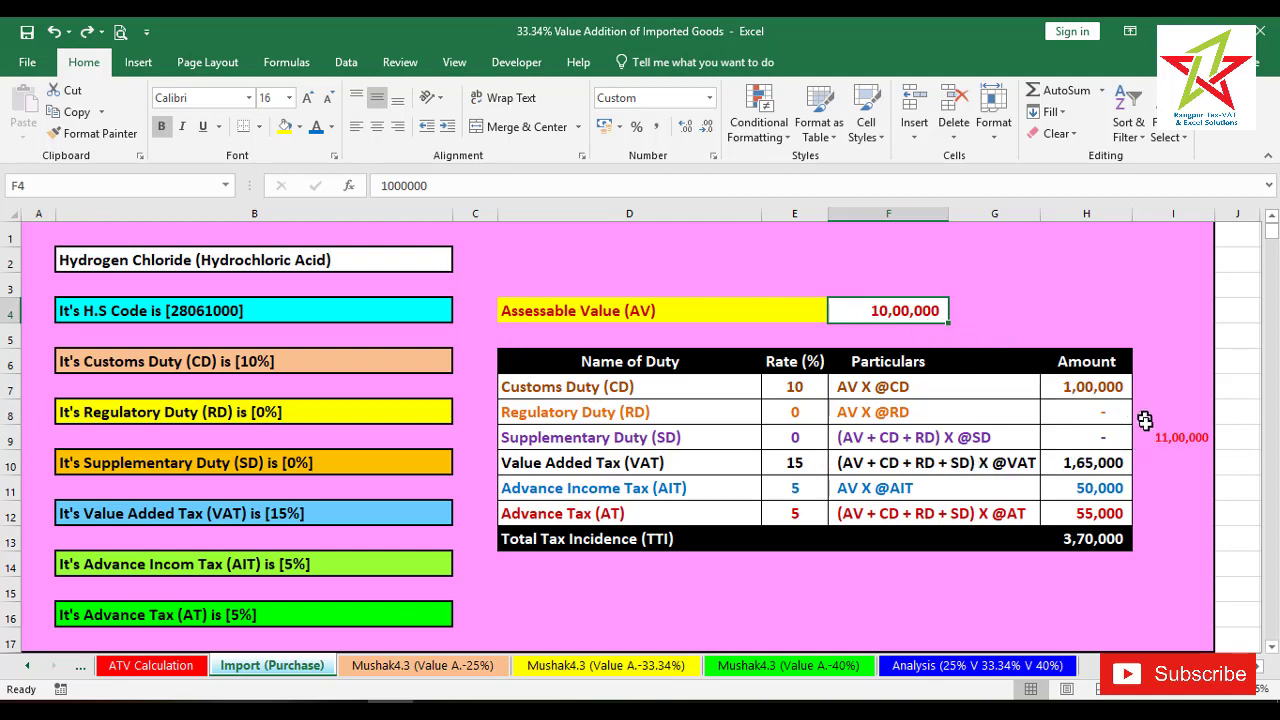
double_click(1172, 440)
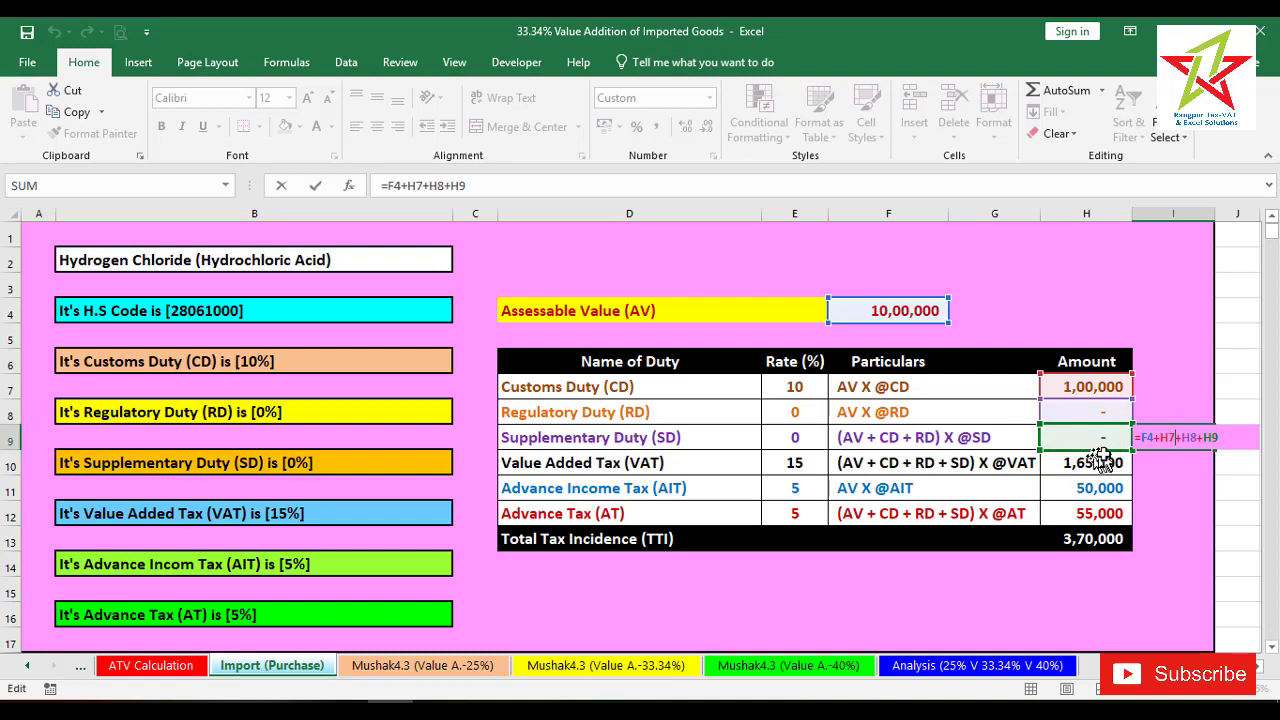
key(Return)
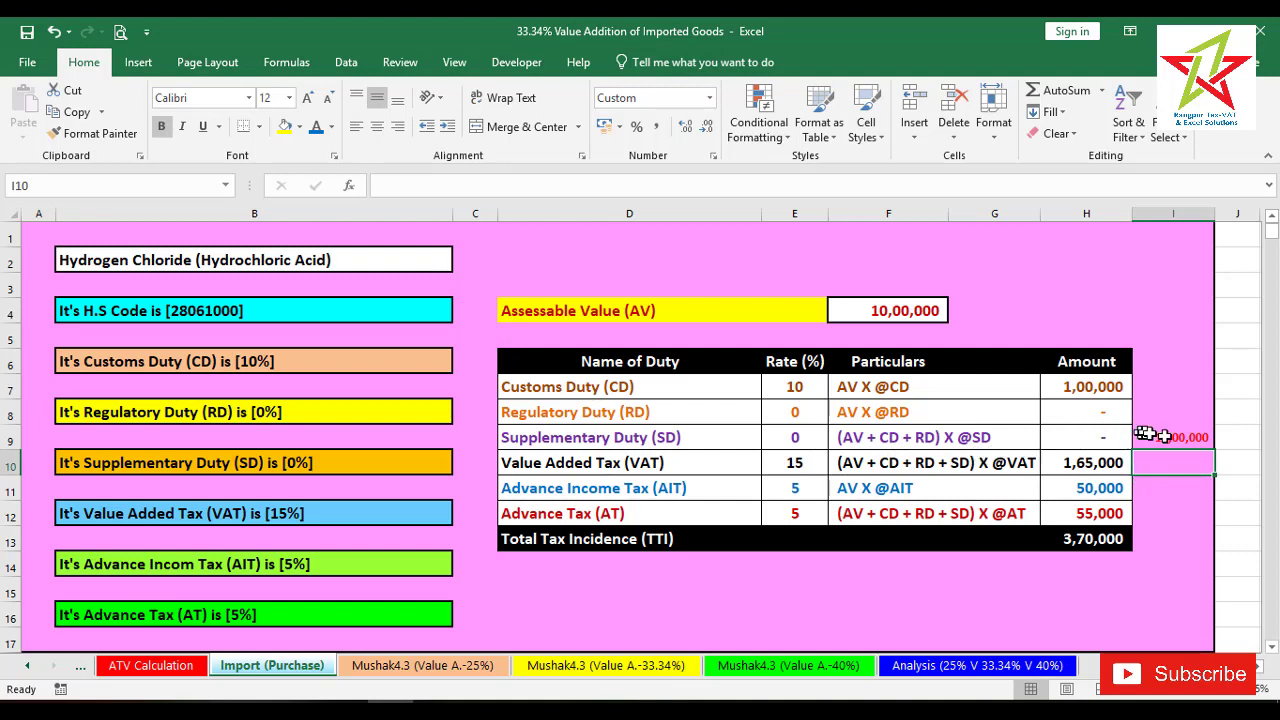
Select the 11,00,000 import cost total in I9, then view the 25% Mushak4.3 sheet.
click(1197, 437)
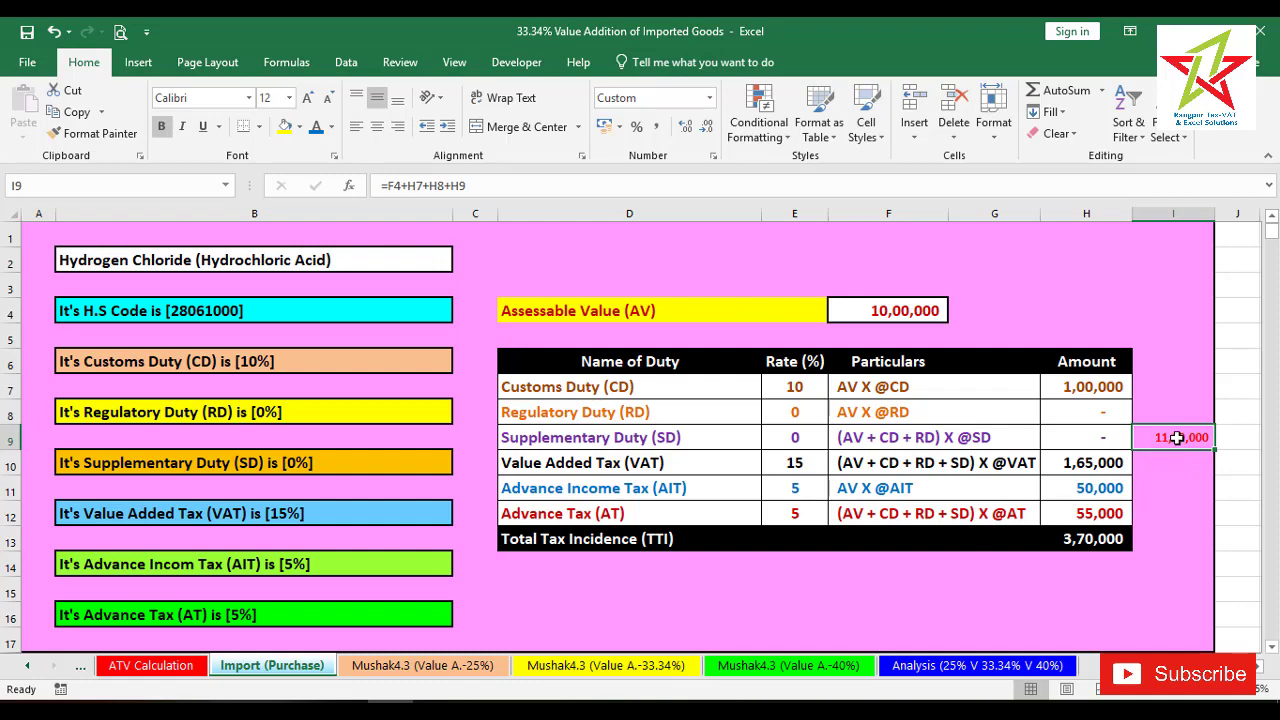
click(430, 666)
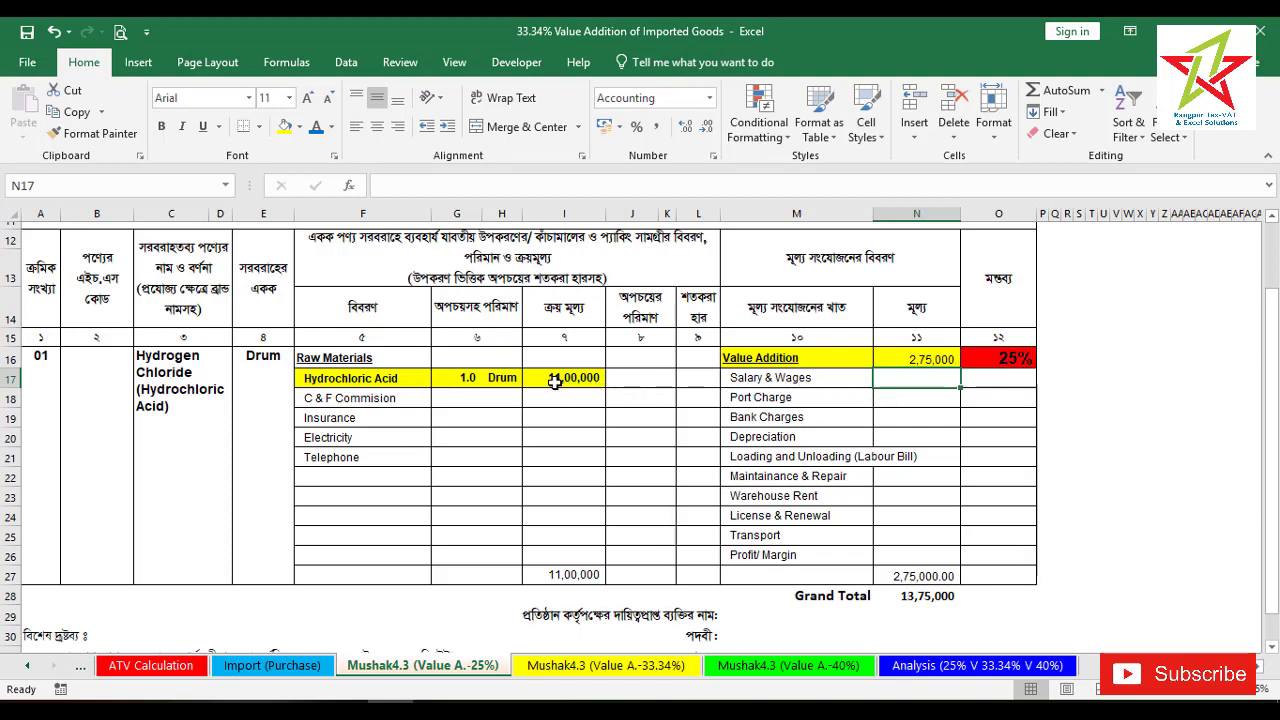
Inspect the N16 value-addition formula =I17*O16, then view the 33.34% Mushak4.3 sheet.
double_click(942, 360)
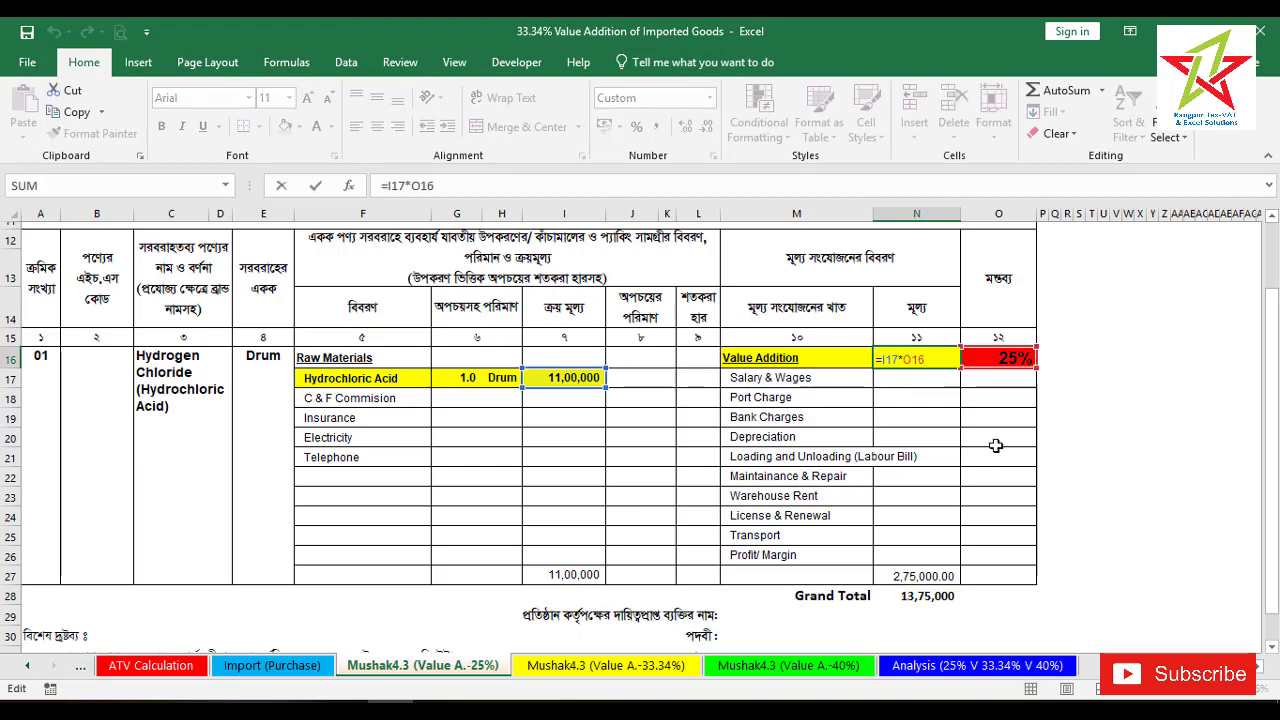
key(Return)
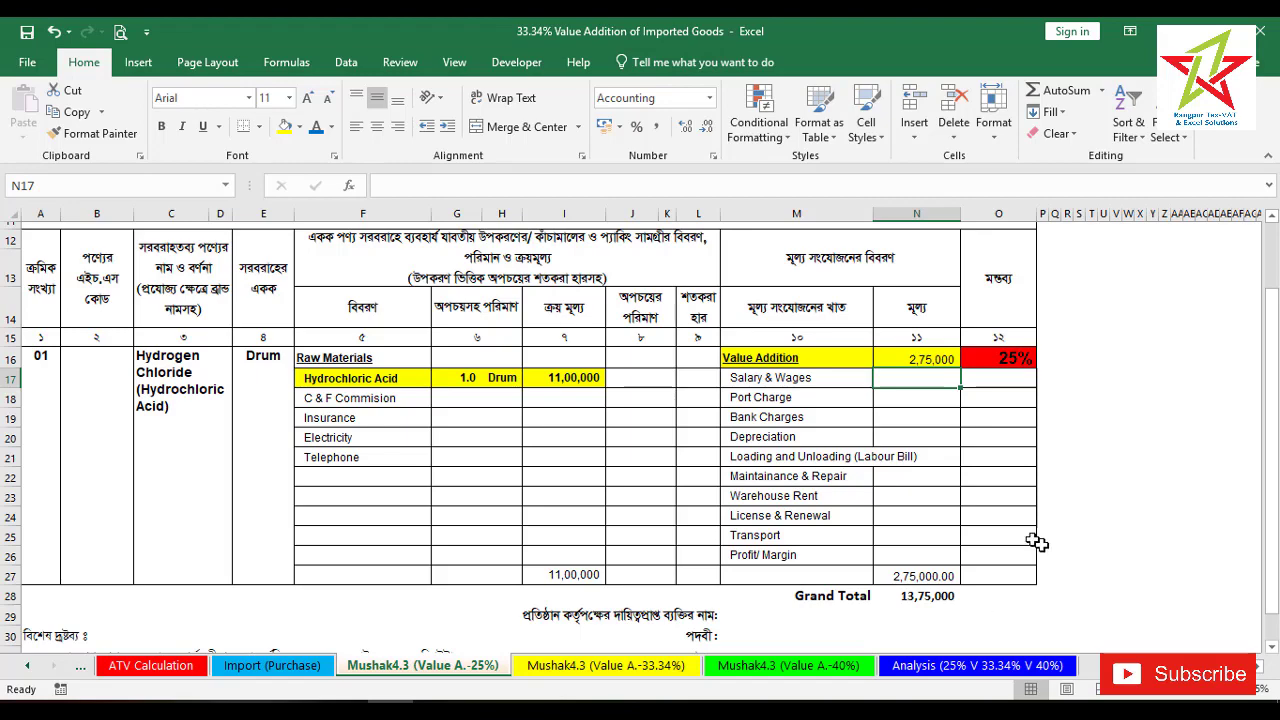
scroll(1030, 542, up, 4)
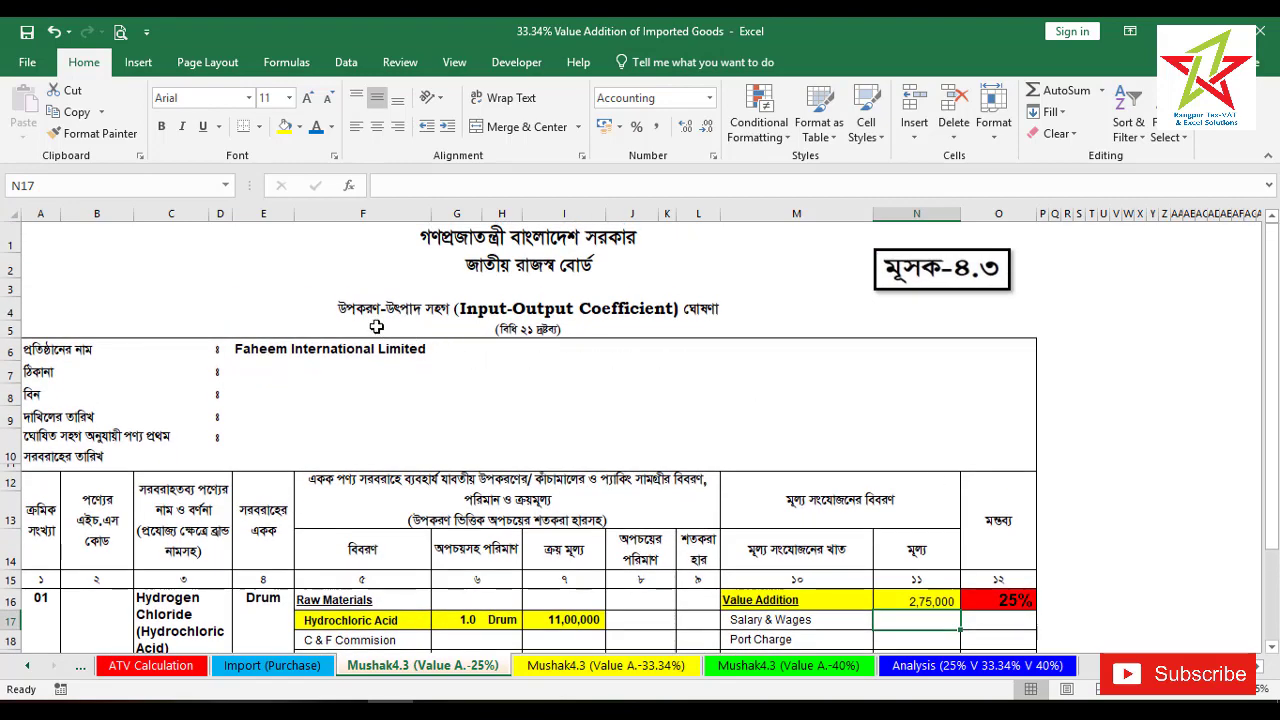
scroll(985, 397, down, 4)
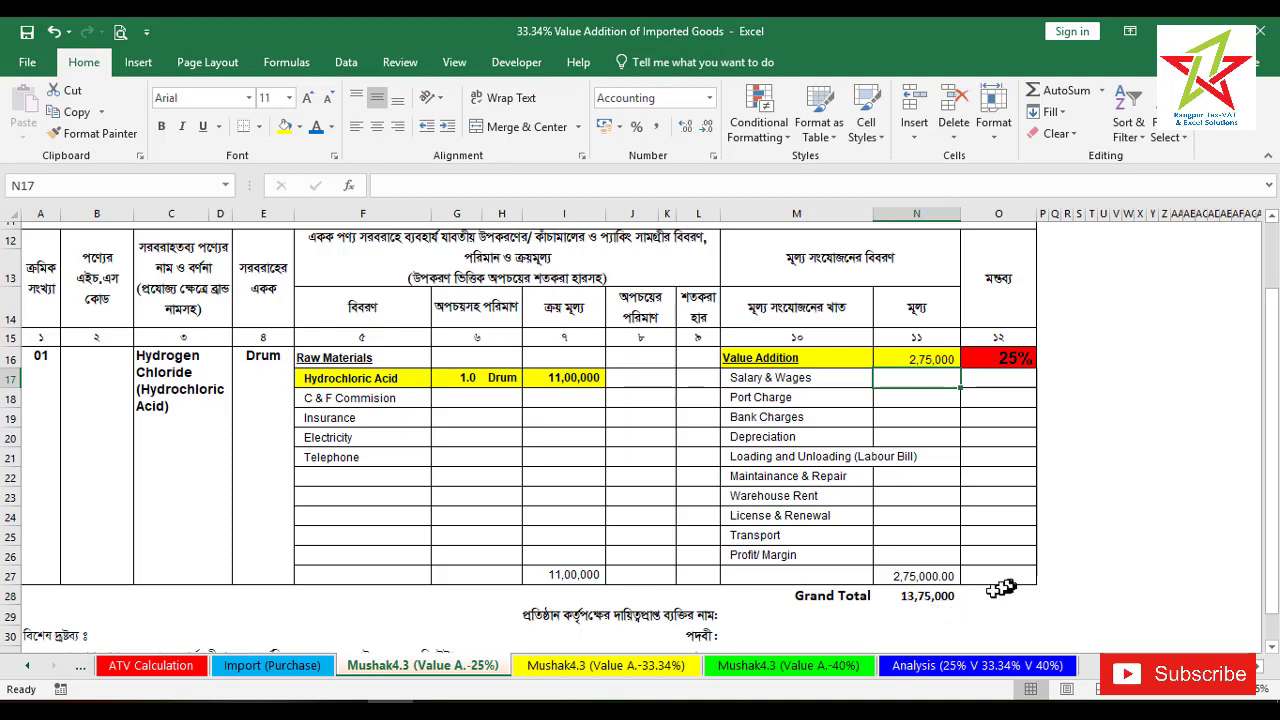
click(660, 665)
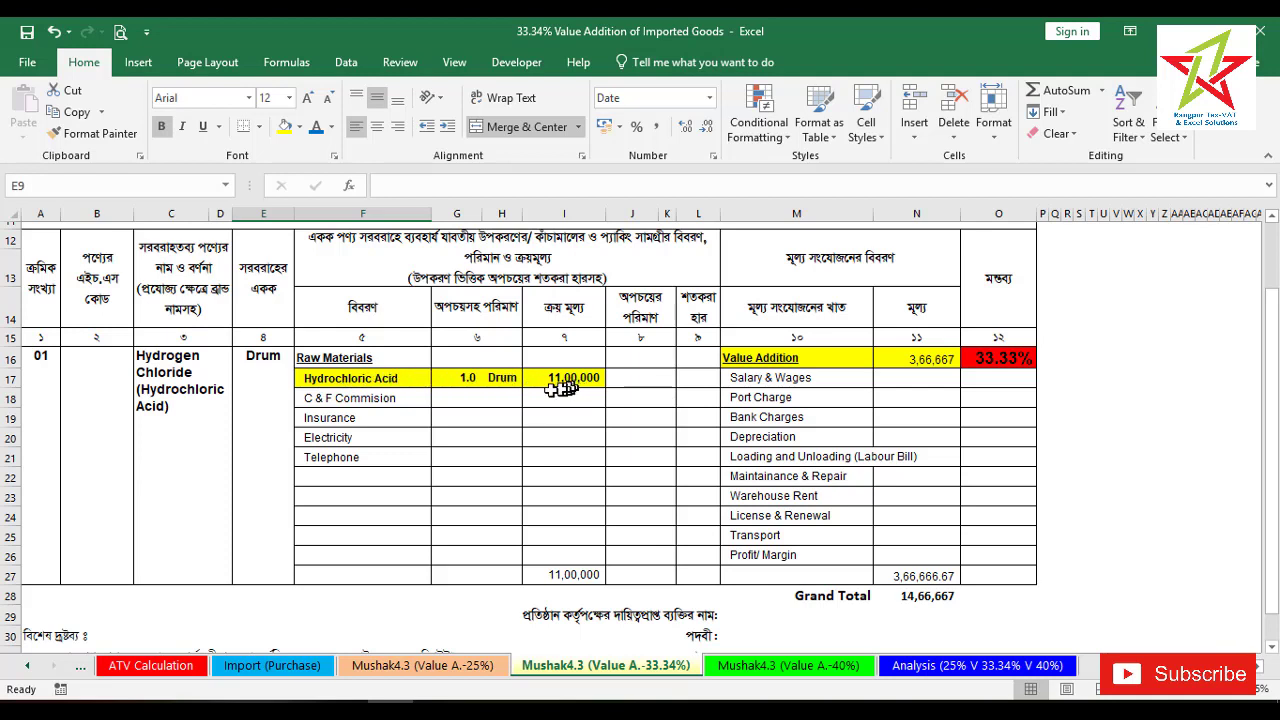
Check the 33.3333334% rate in O16, then view the 40% Mushak4.3 sheet.
click(1002, 364)
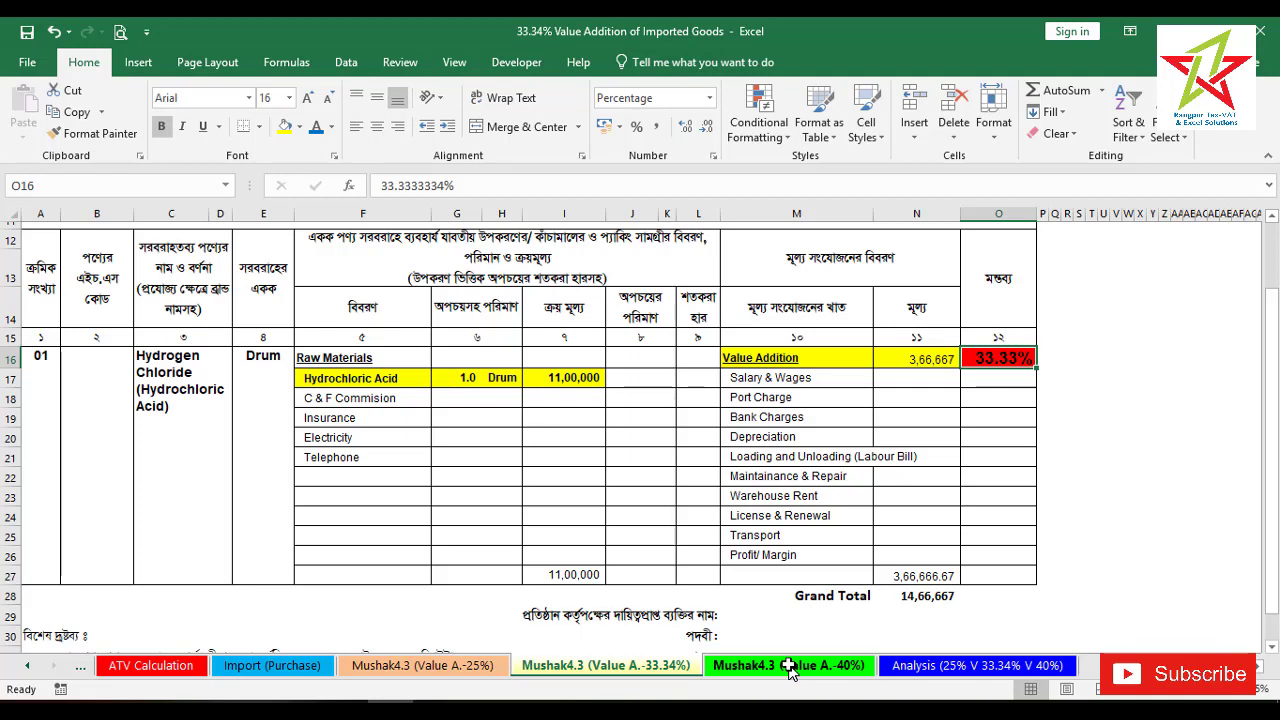
click(789, 667)
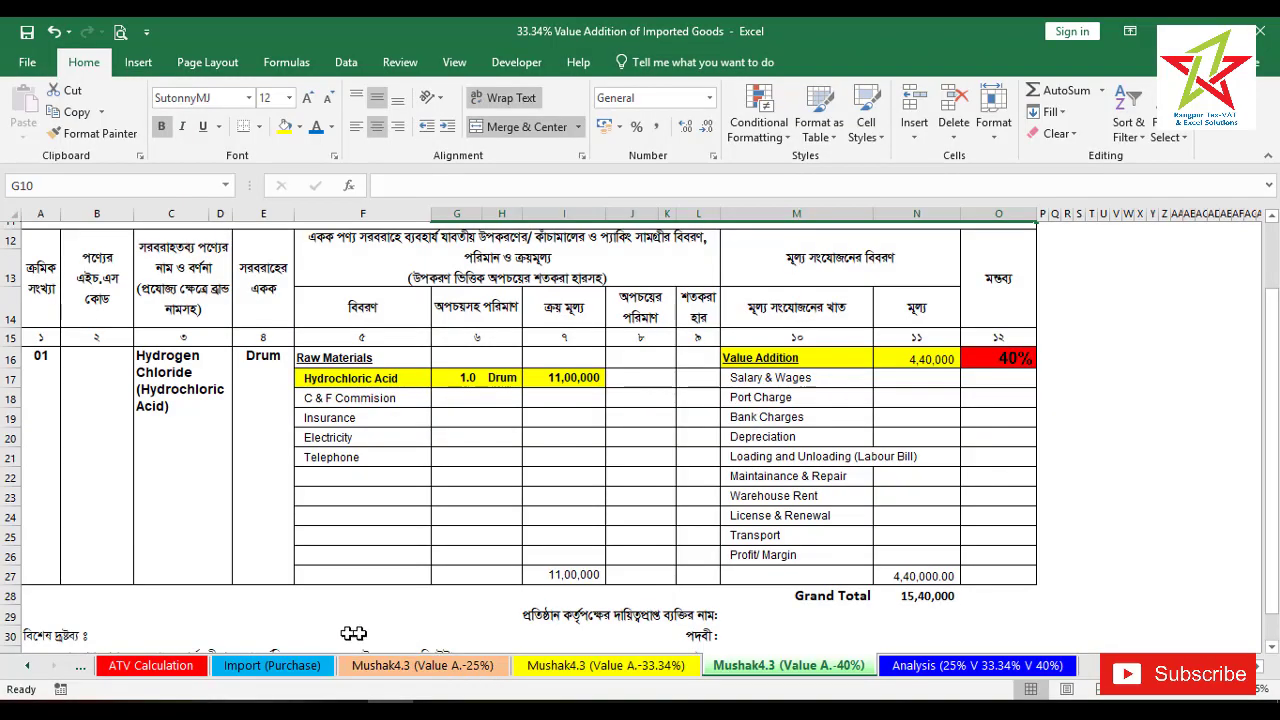
Flip through the Analysis, 25%, 33.34% and 40% Mushak4.3 sheets, ending on Analysis.
click(957, 668)
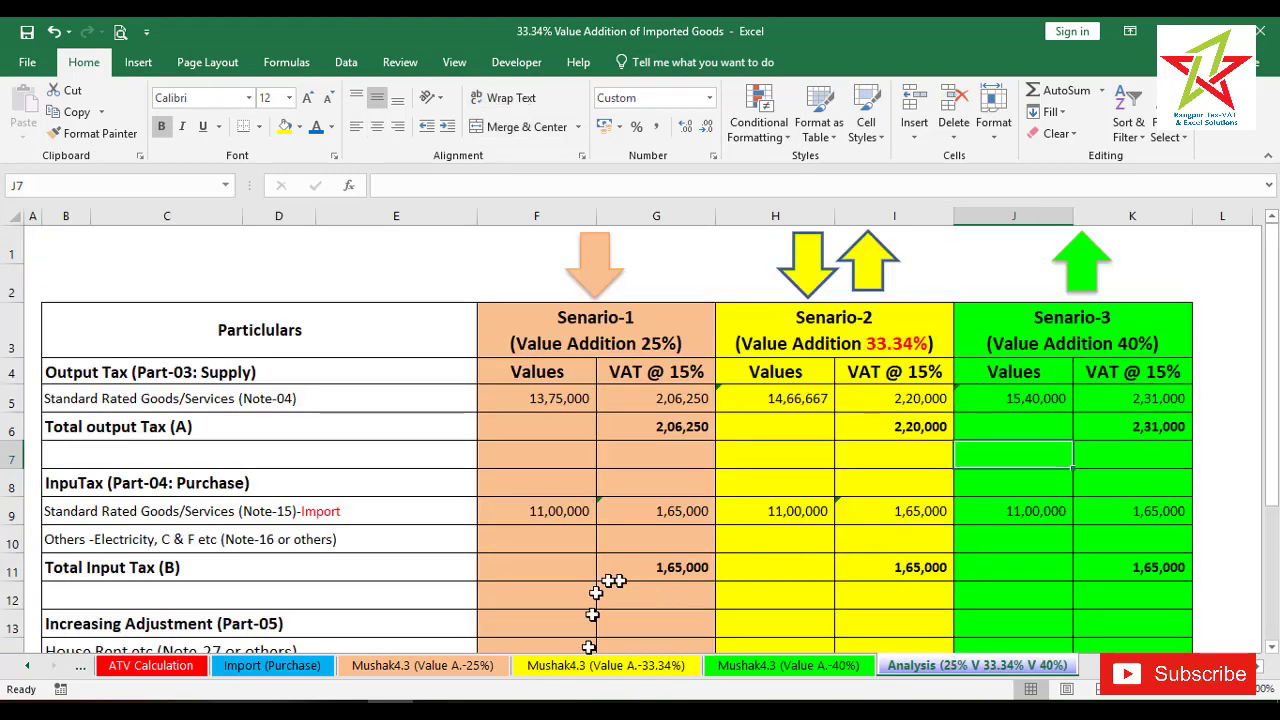
click(440, 666)
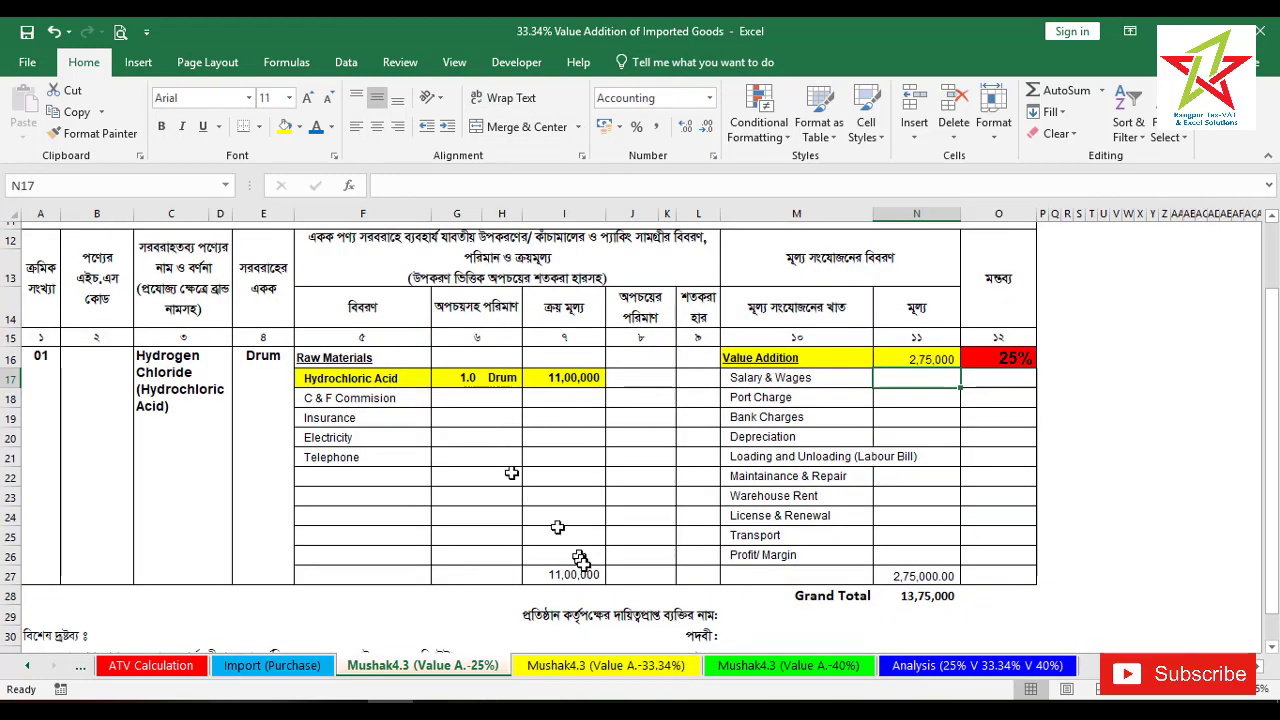
click(651, 665)
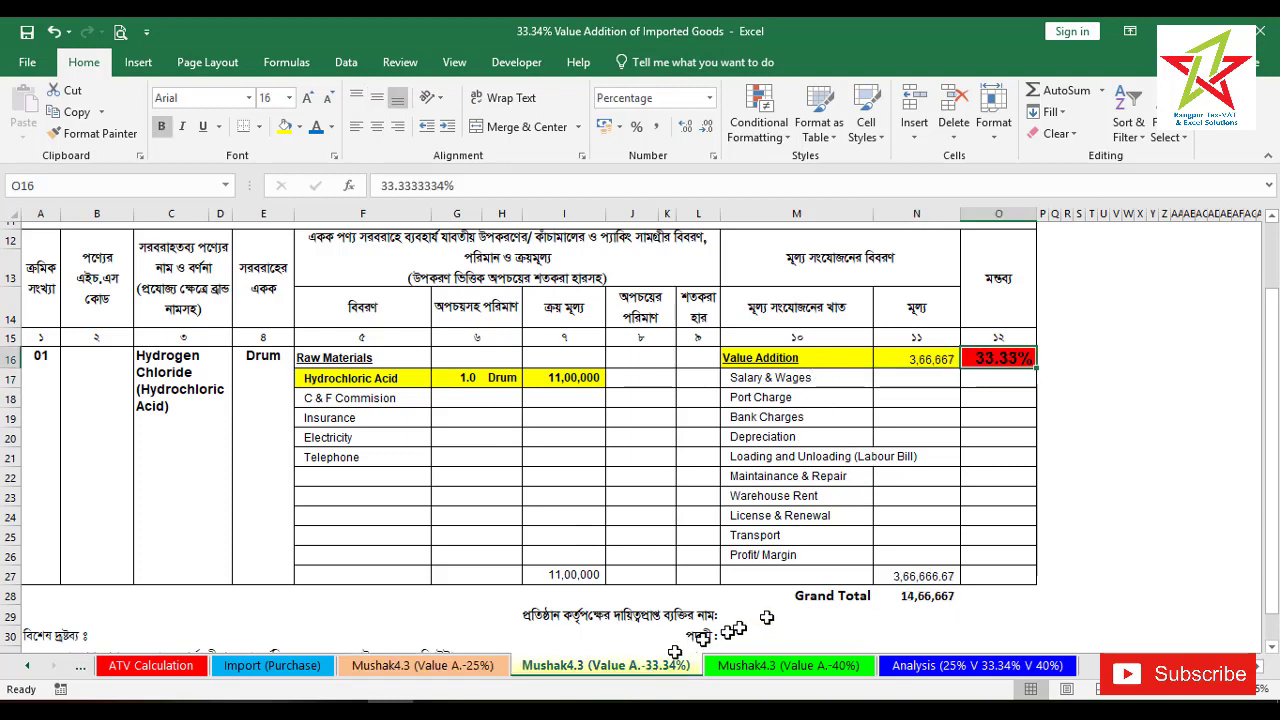
click(786, 666)
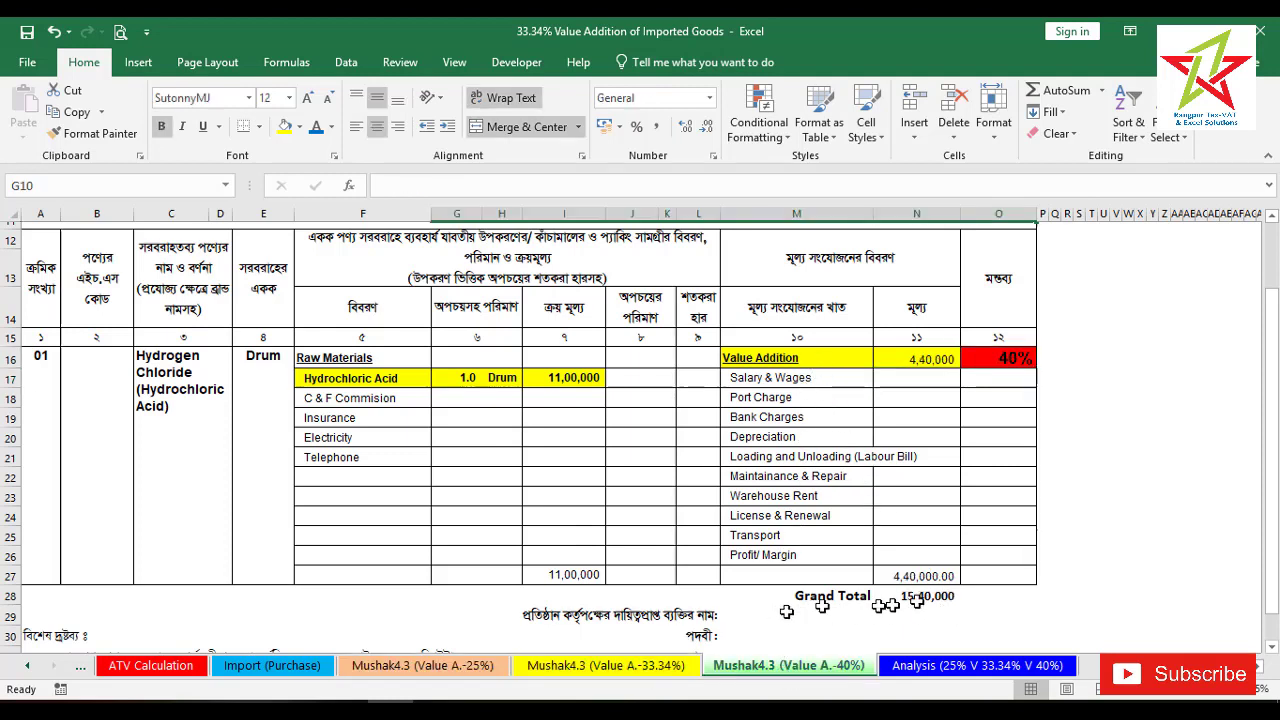
click(966, 664)
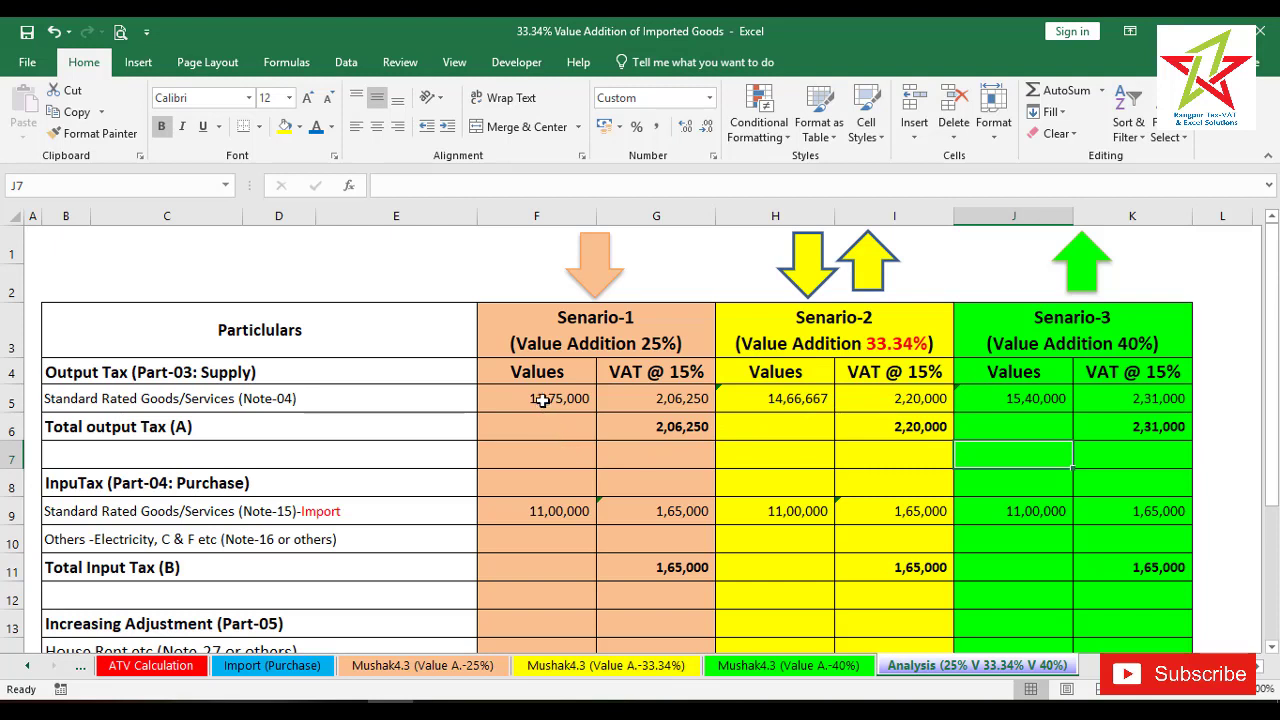
click(632, 398)
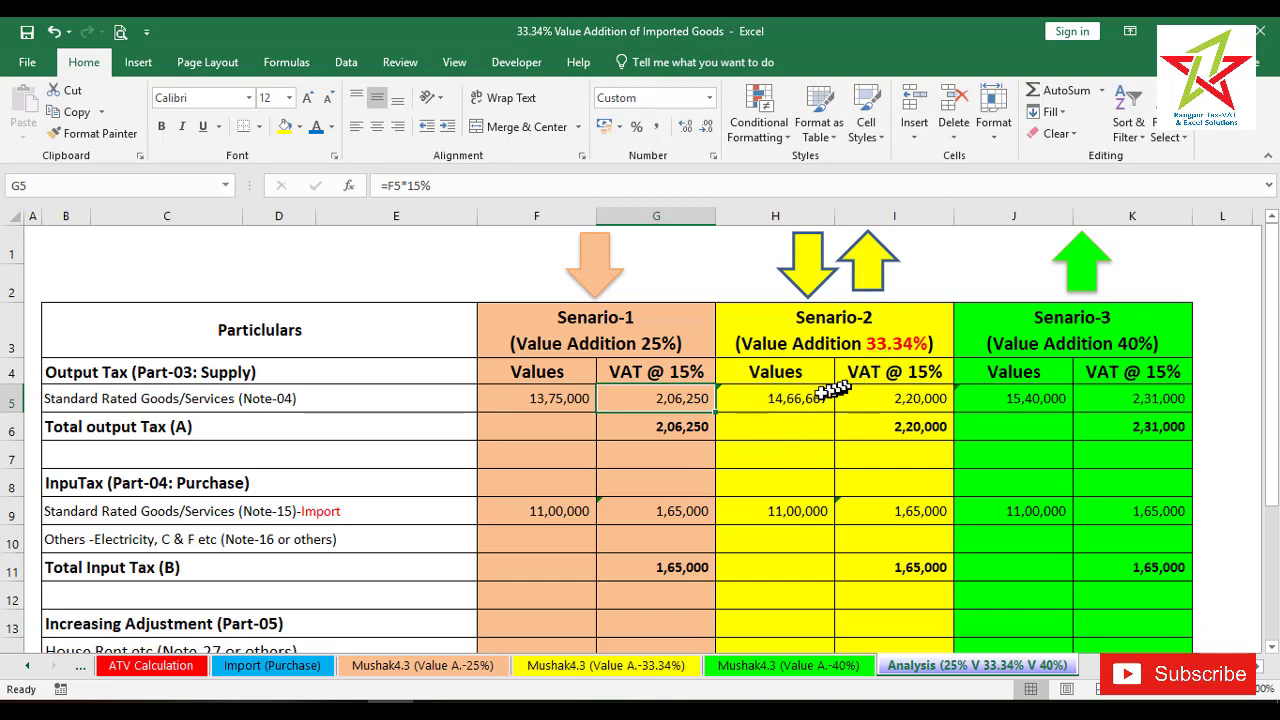
click(820, 401)
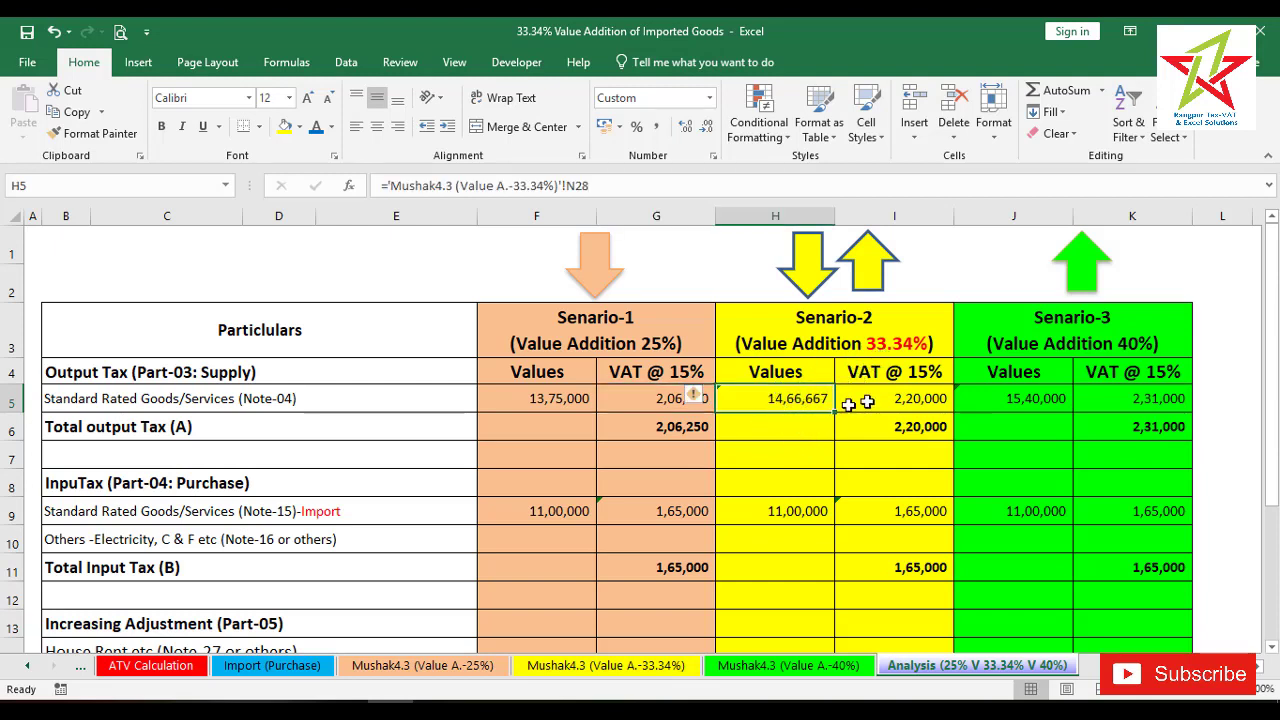
click(895, 399)
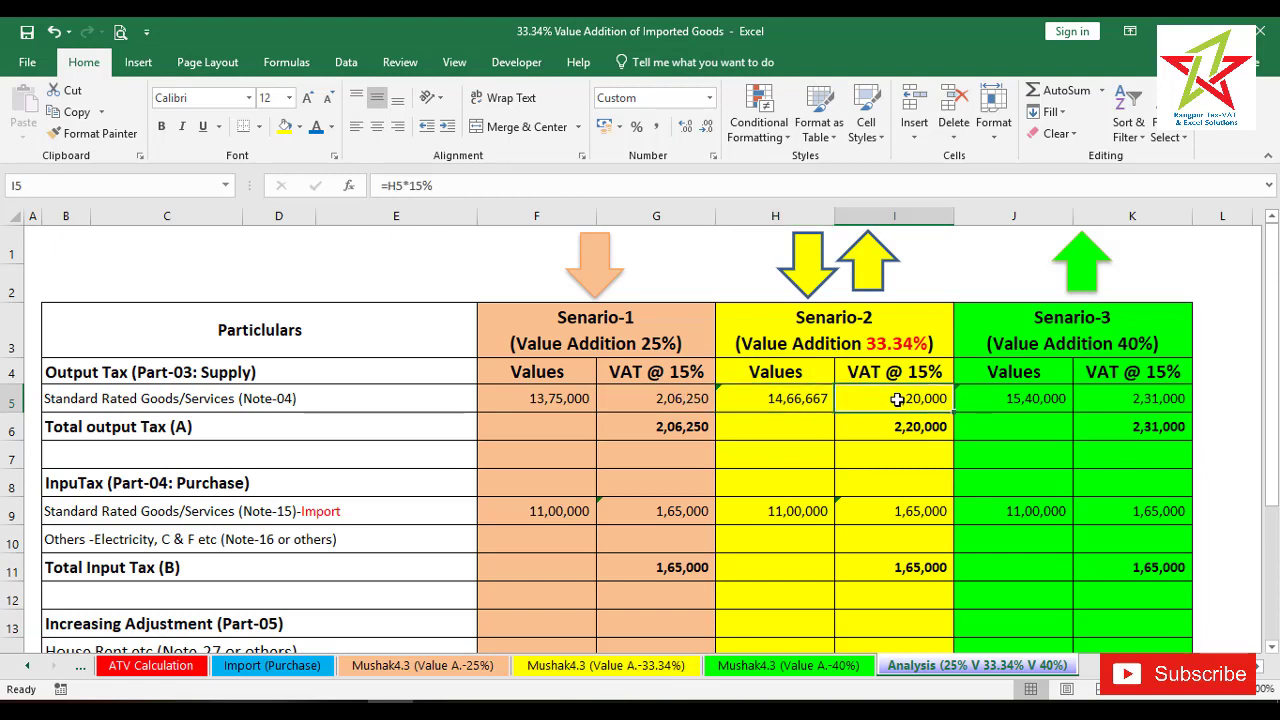
click(1010, 400)
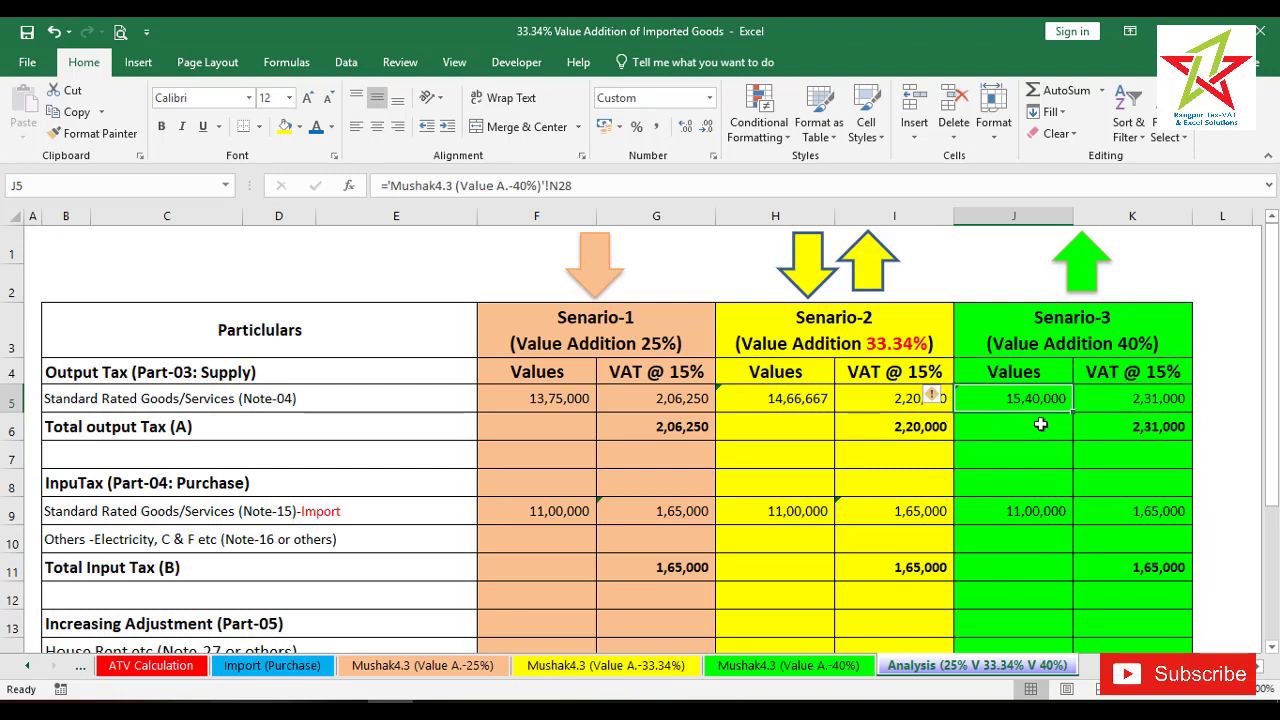
click(808, 665)
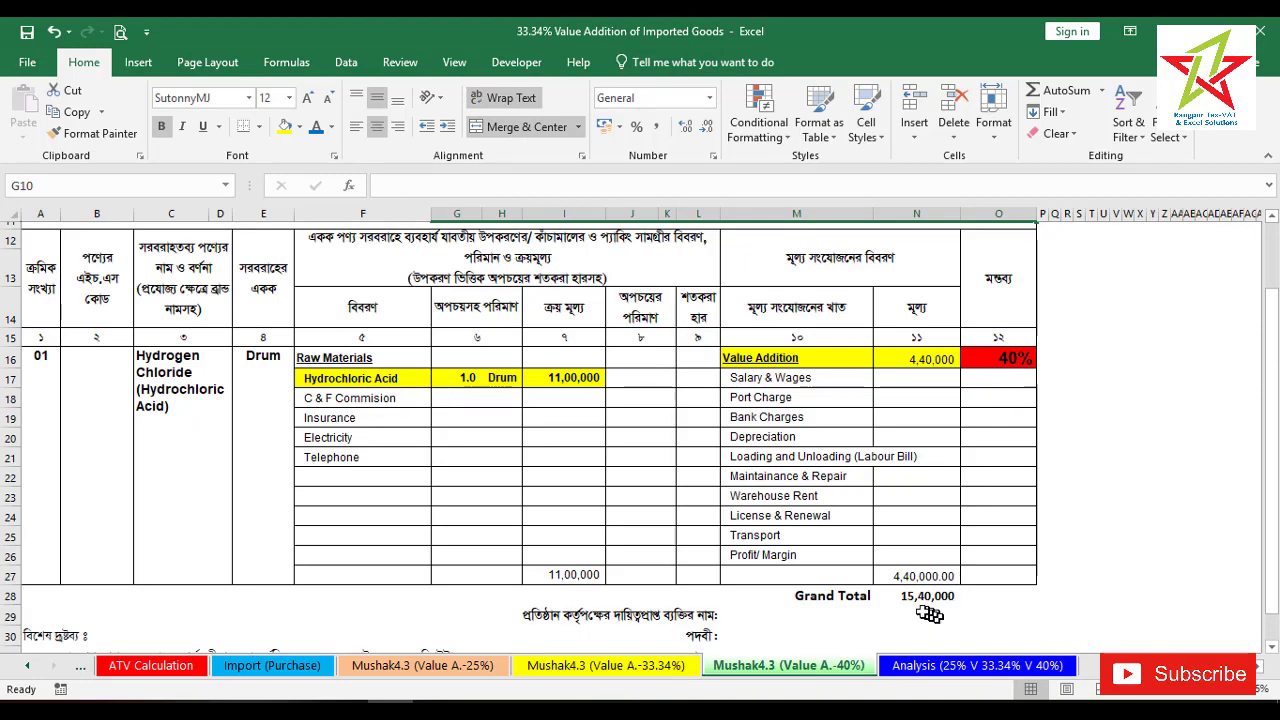
click(985, 665)
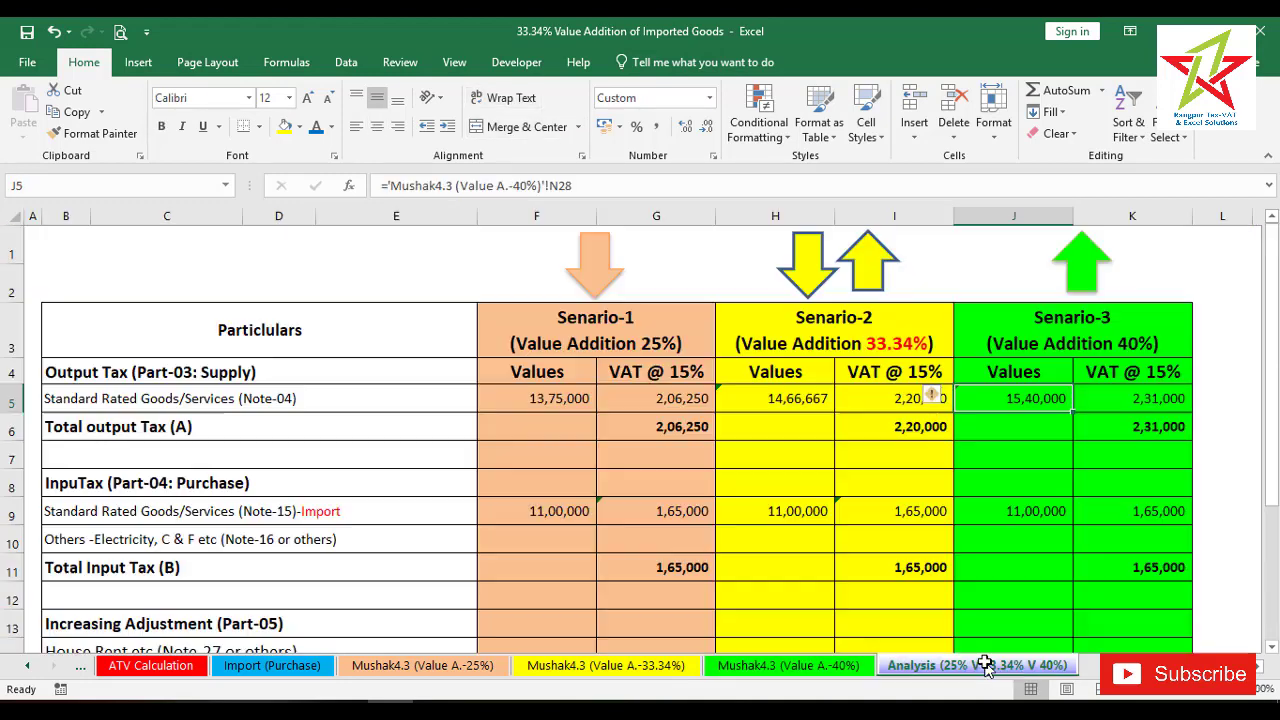
click(1145, 404)
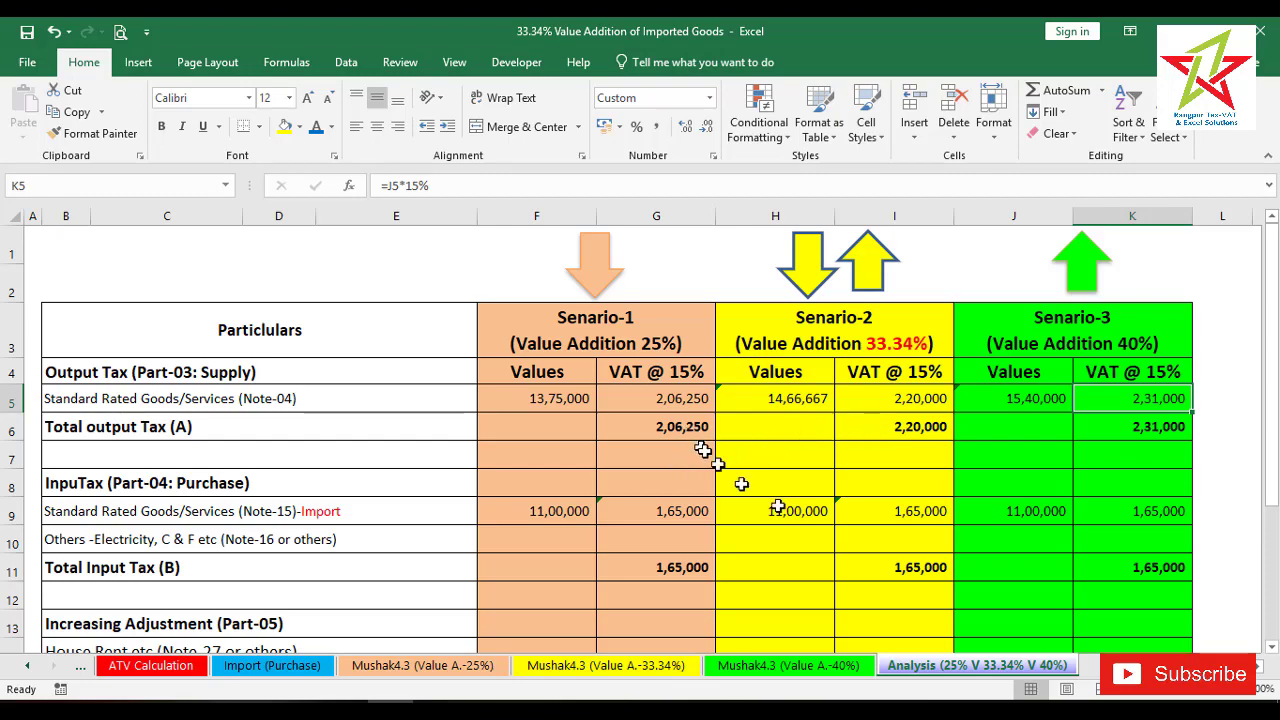
drag(1274, 486, 1272, 542)
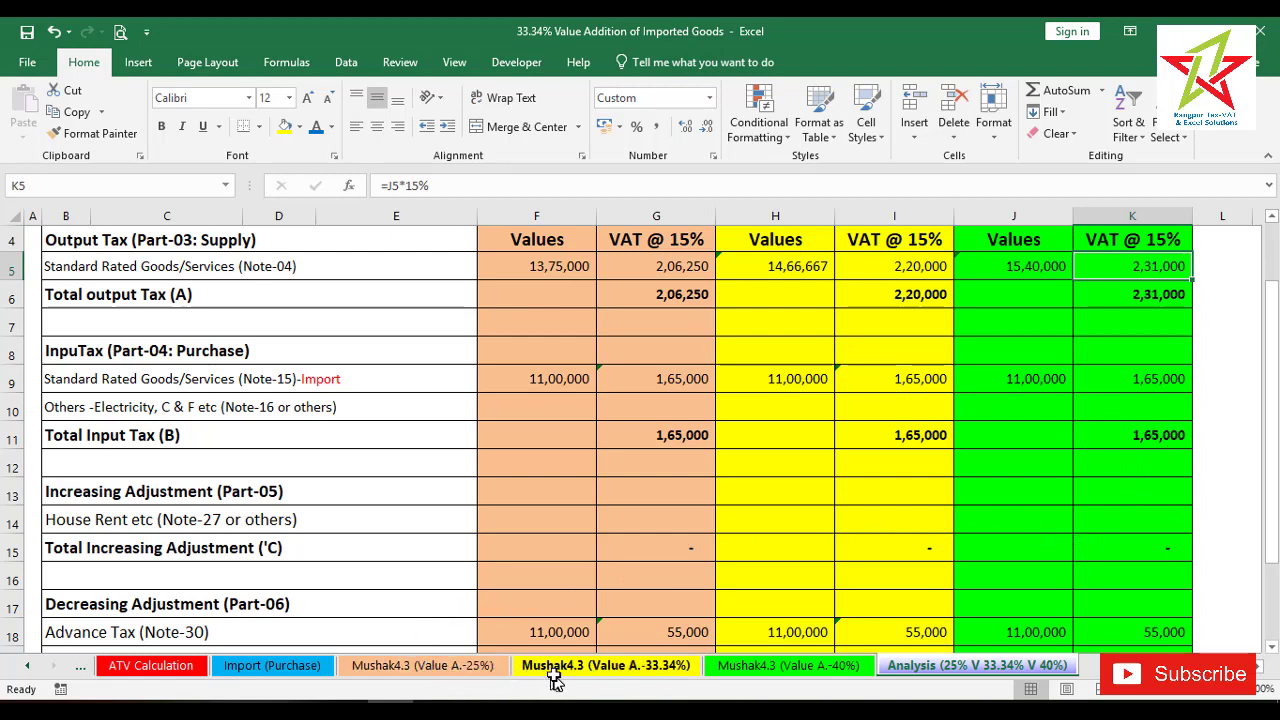
click(288, 665)
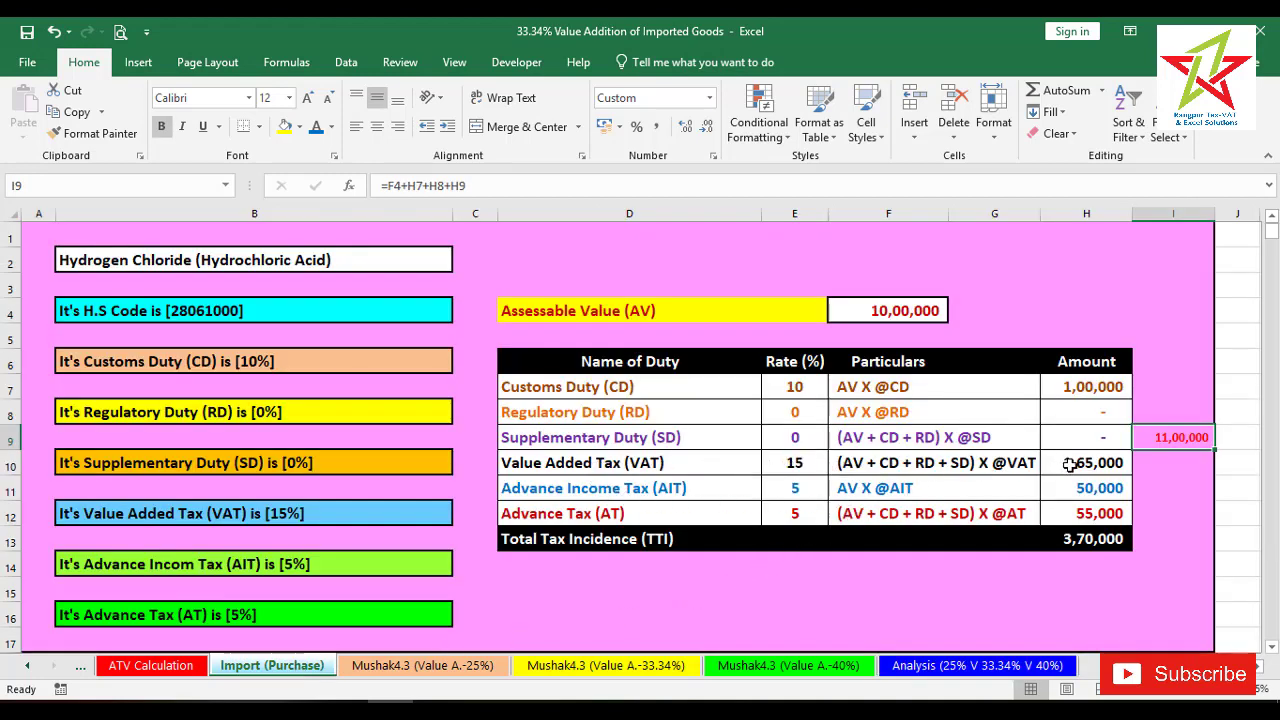
click(980, 665)
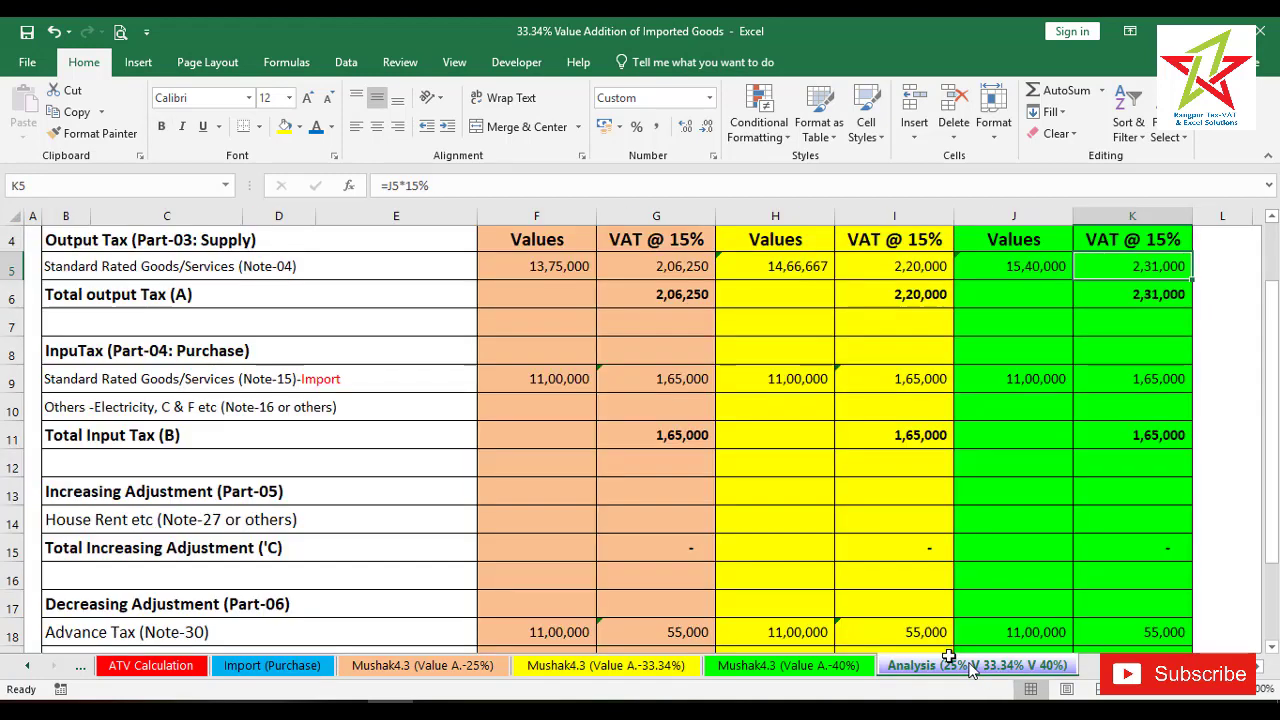
click(663, 380)
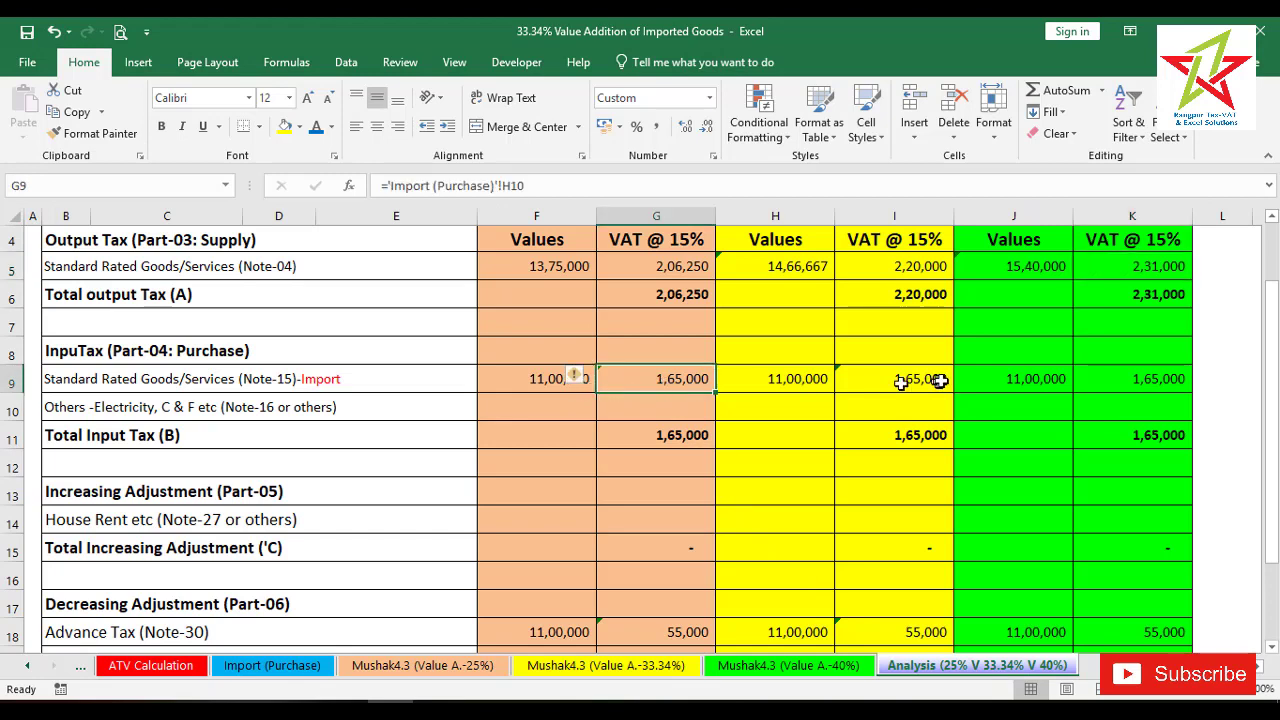
click(928, 378)
click(1132, 379)
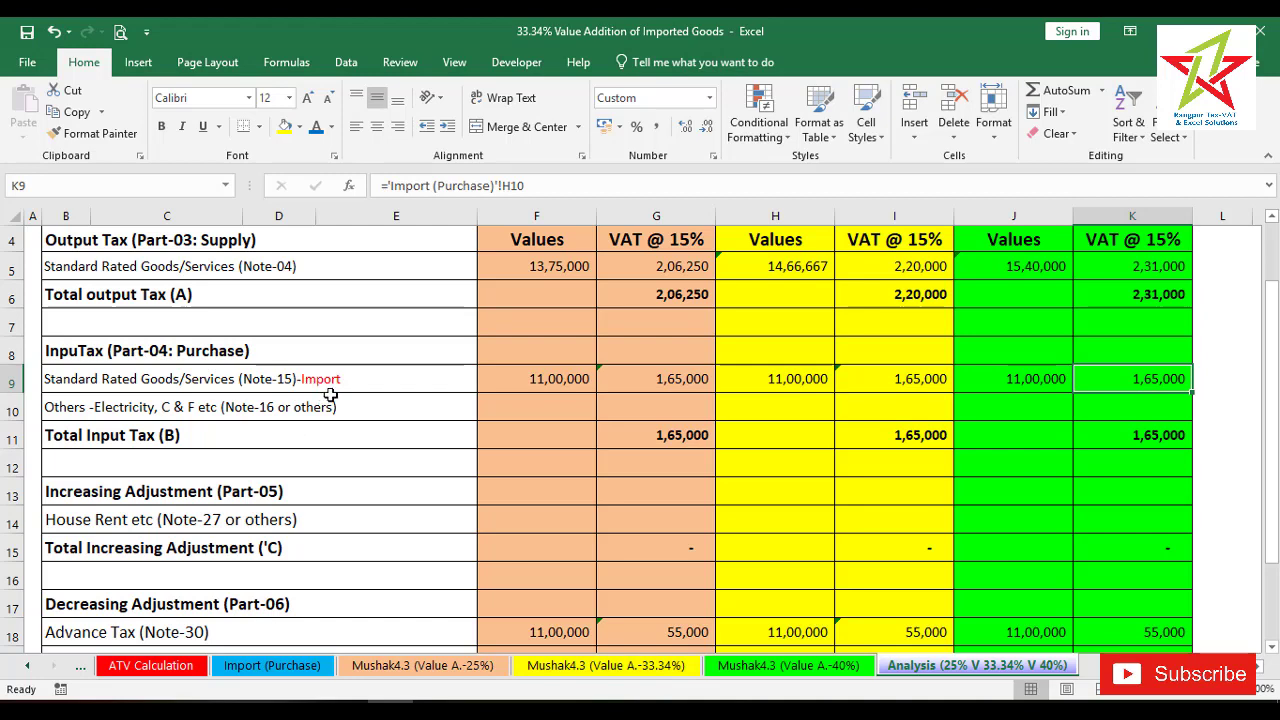
click(475, 667)
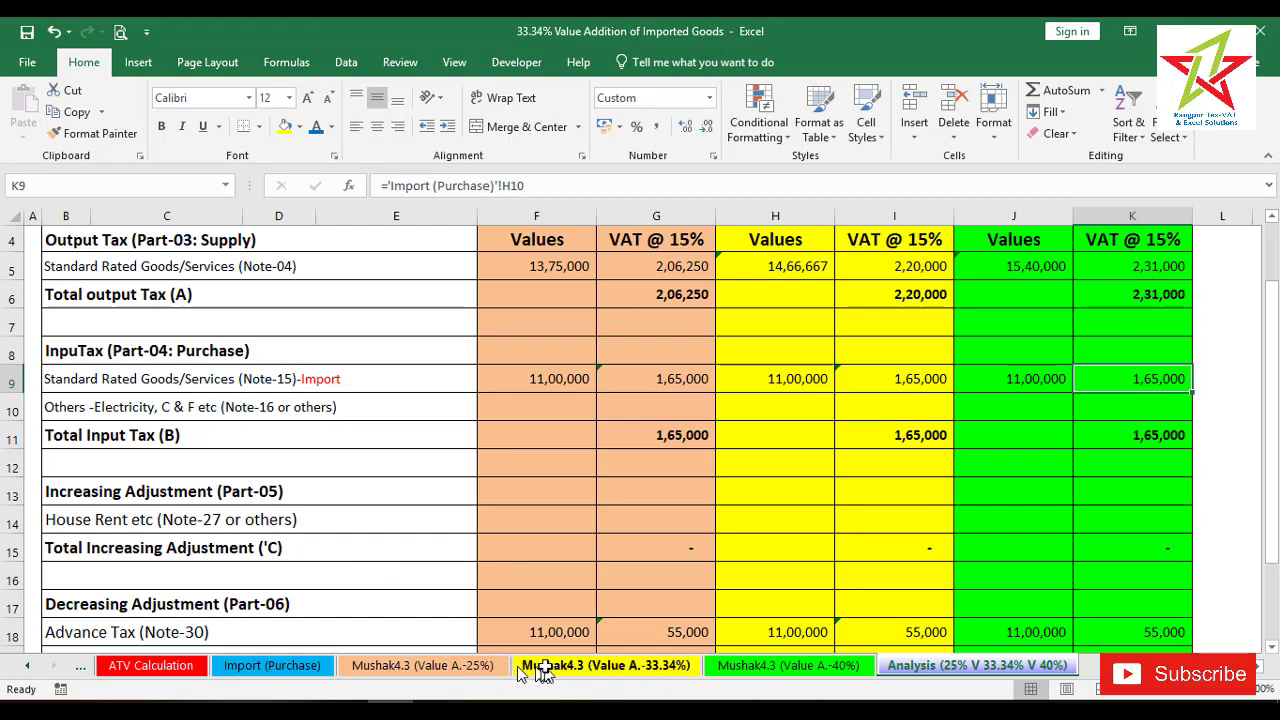
drag(455, 672, 470, 670)
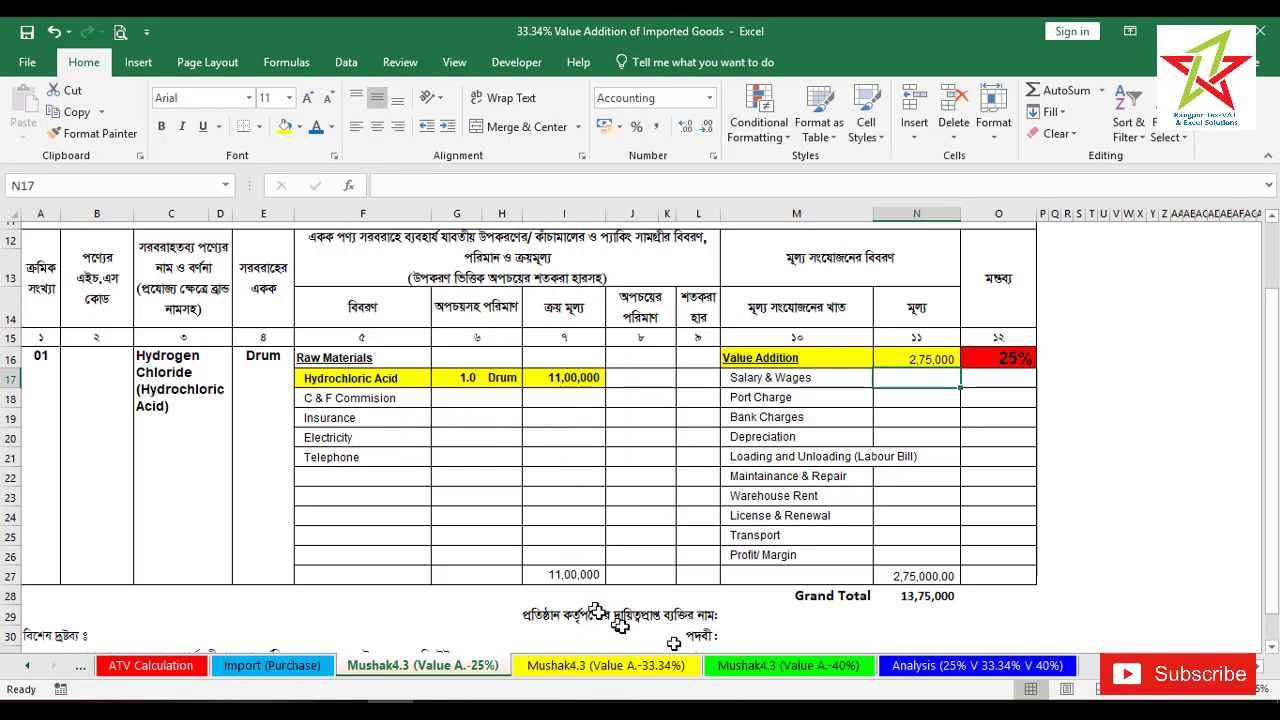
click(948, 672)
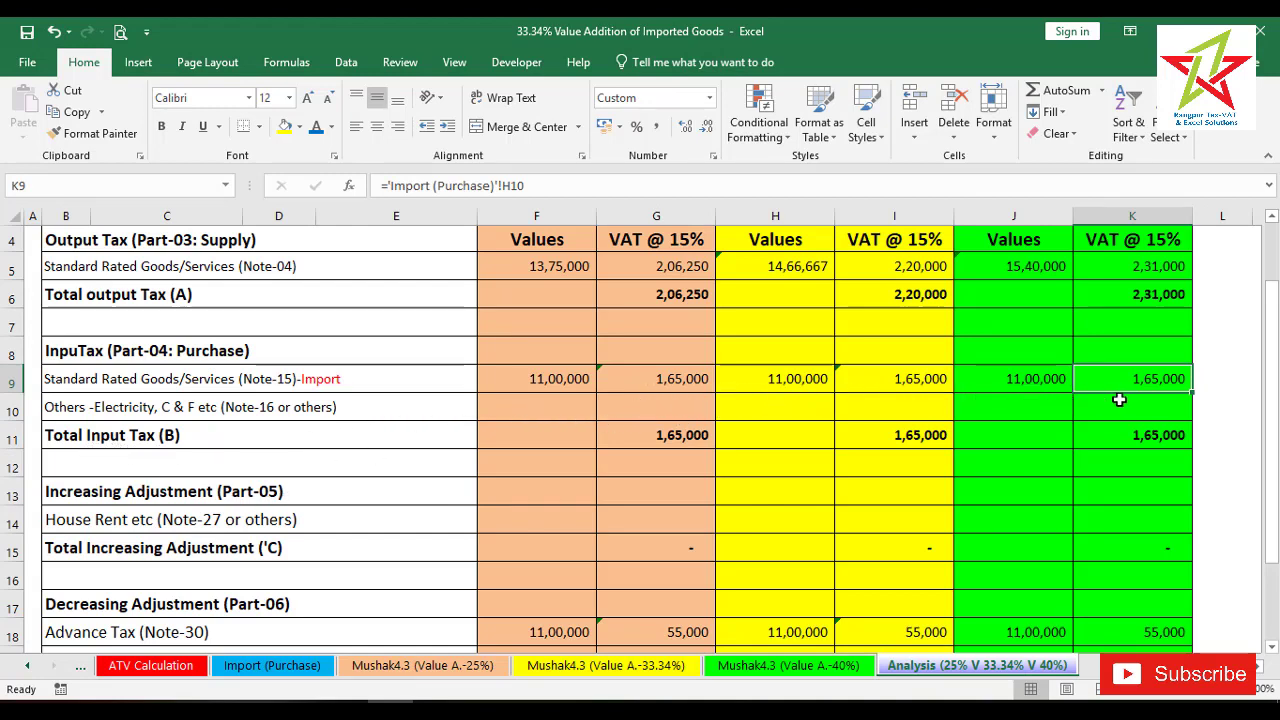
scroll(794, 493, down, 3)
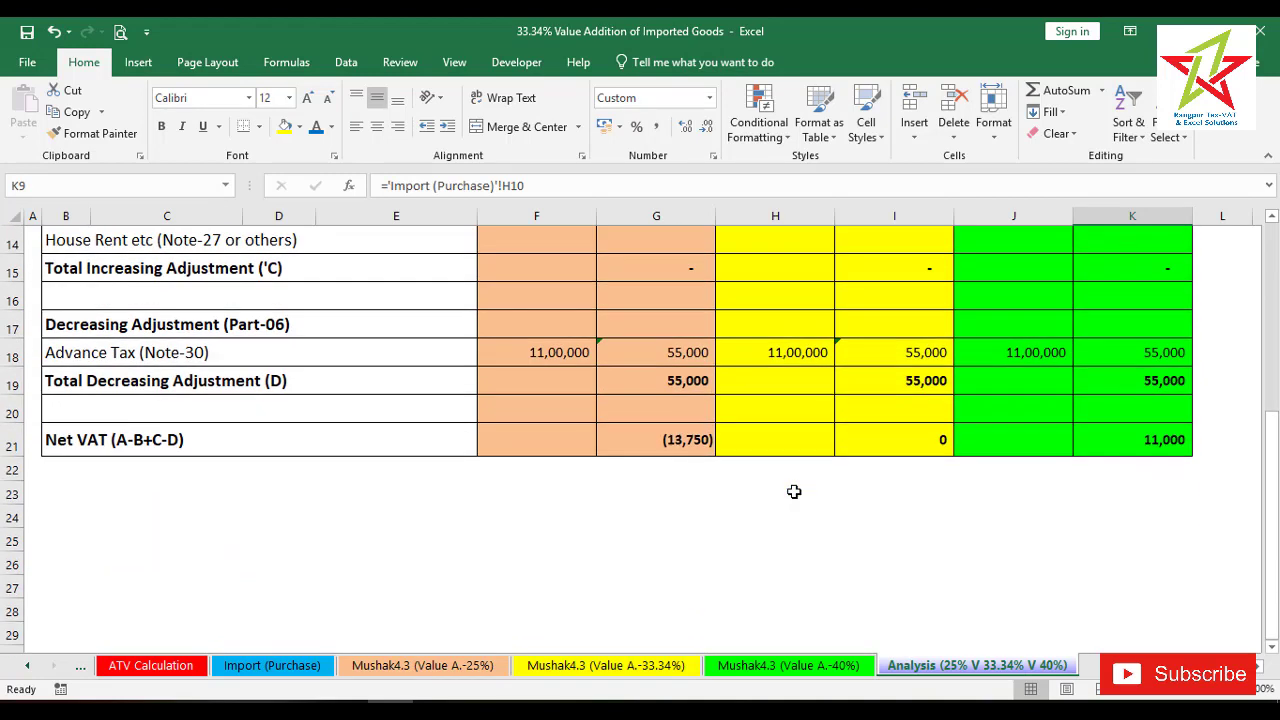
scroll(748, 480, up, 3)
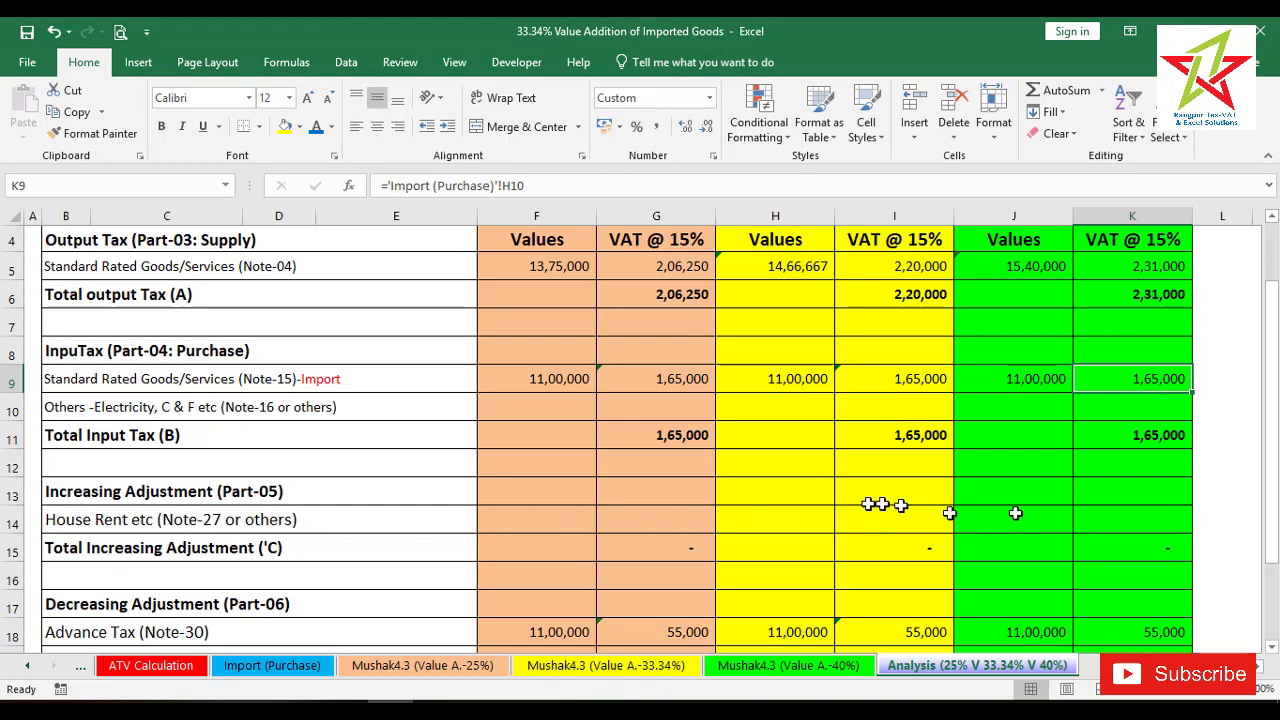
scroll(406, 505, down, 3)
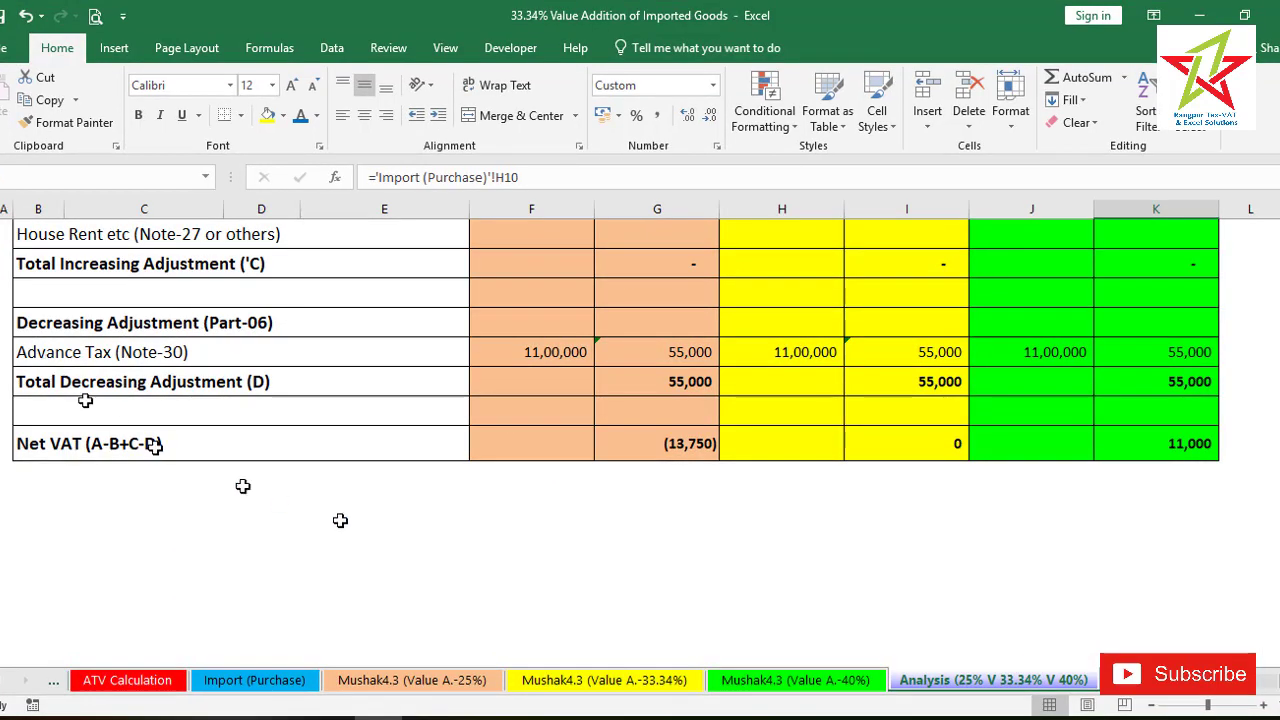
click(268, 683)
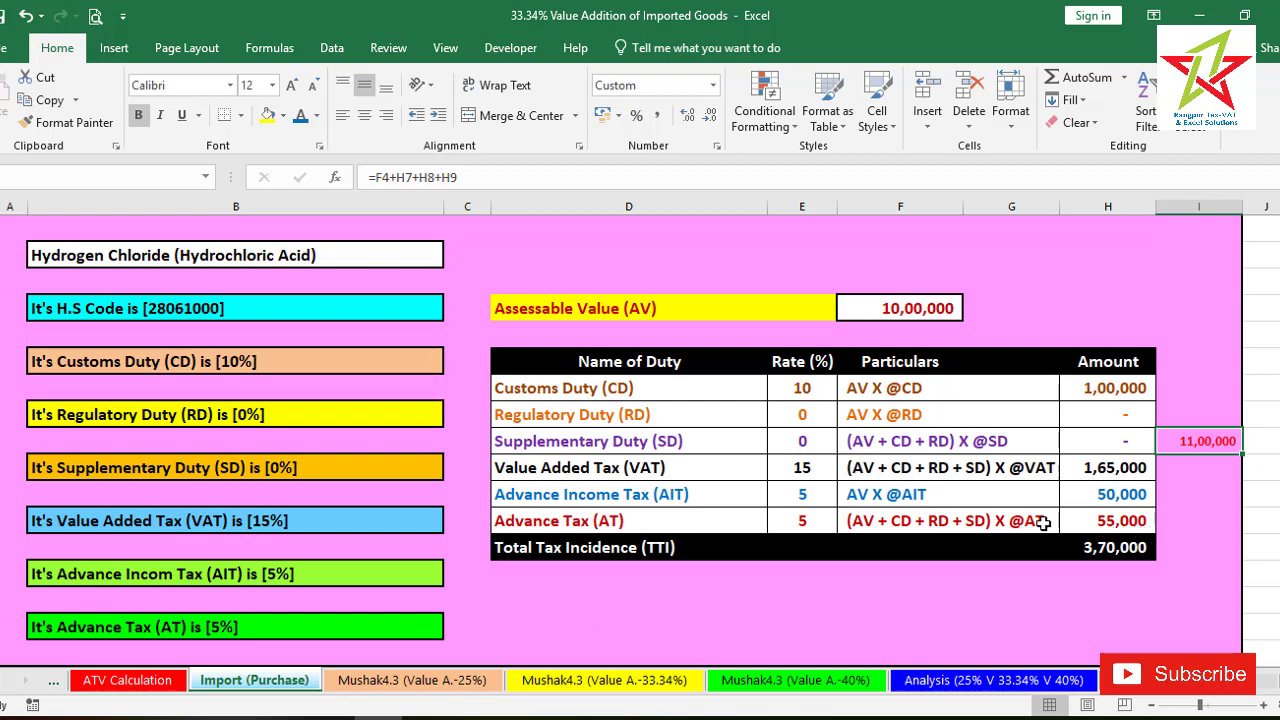
click(988, 686)
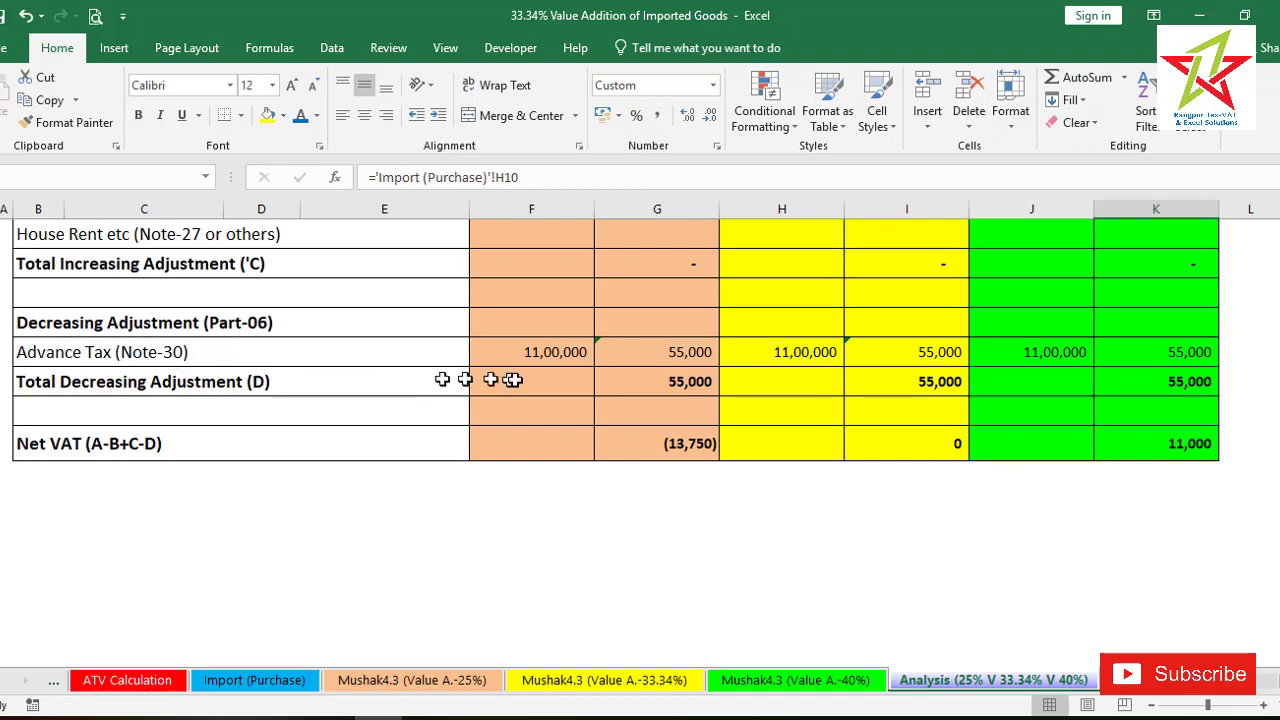
click(697, 355)
click(920, 347)
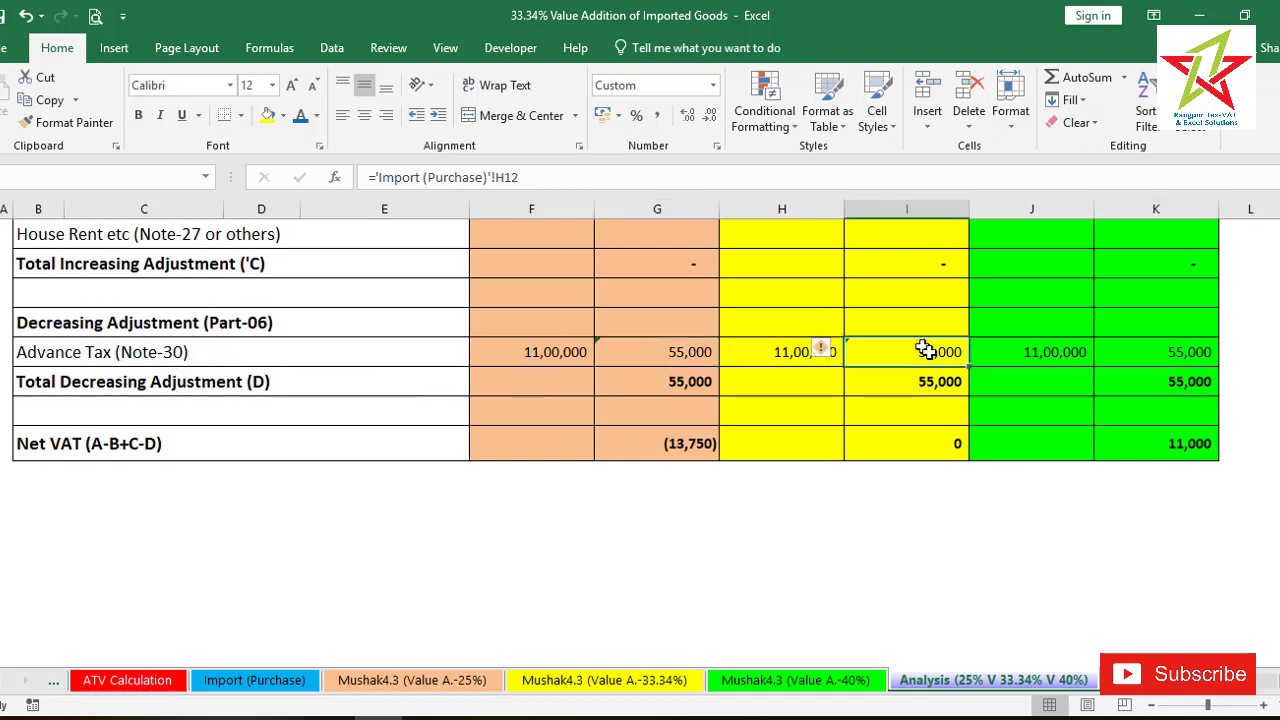
click(1183, 345)
scroll(706, 497, up, 5)
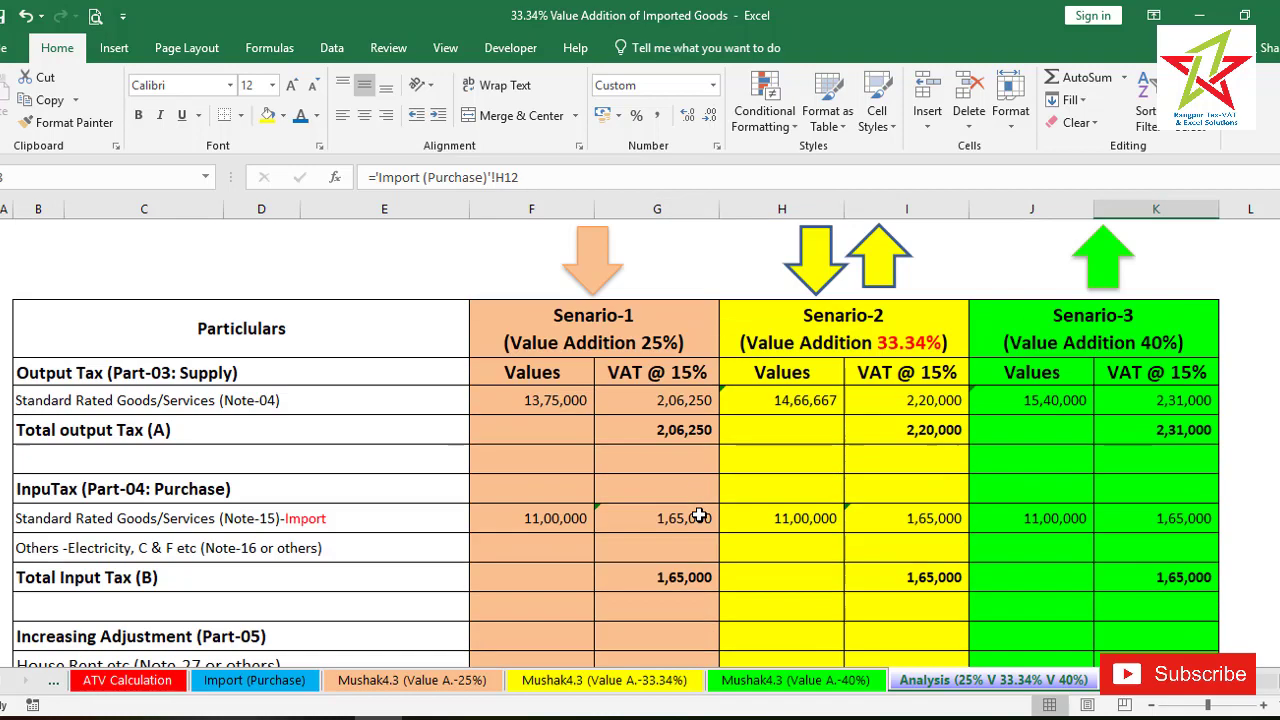
click(681, 400)
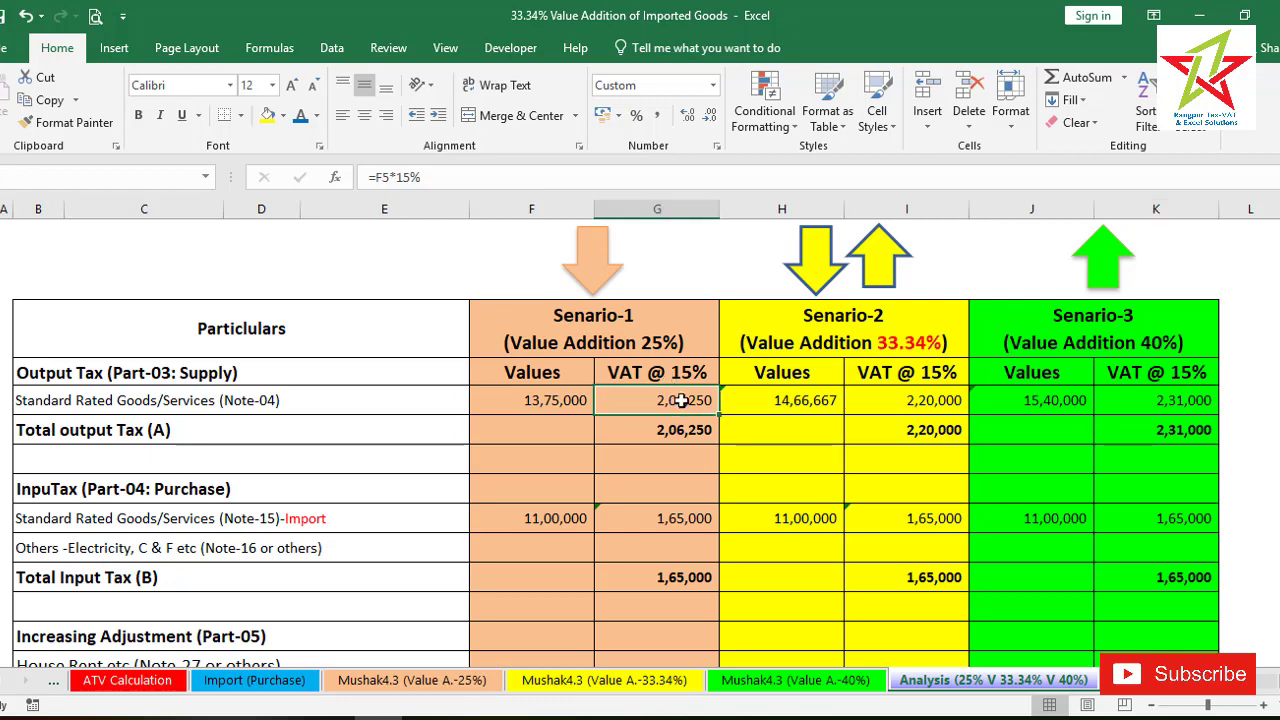
click(672, 518)
scroll(713, 482, down, 4)
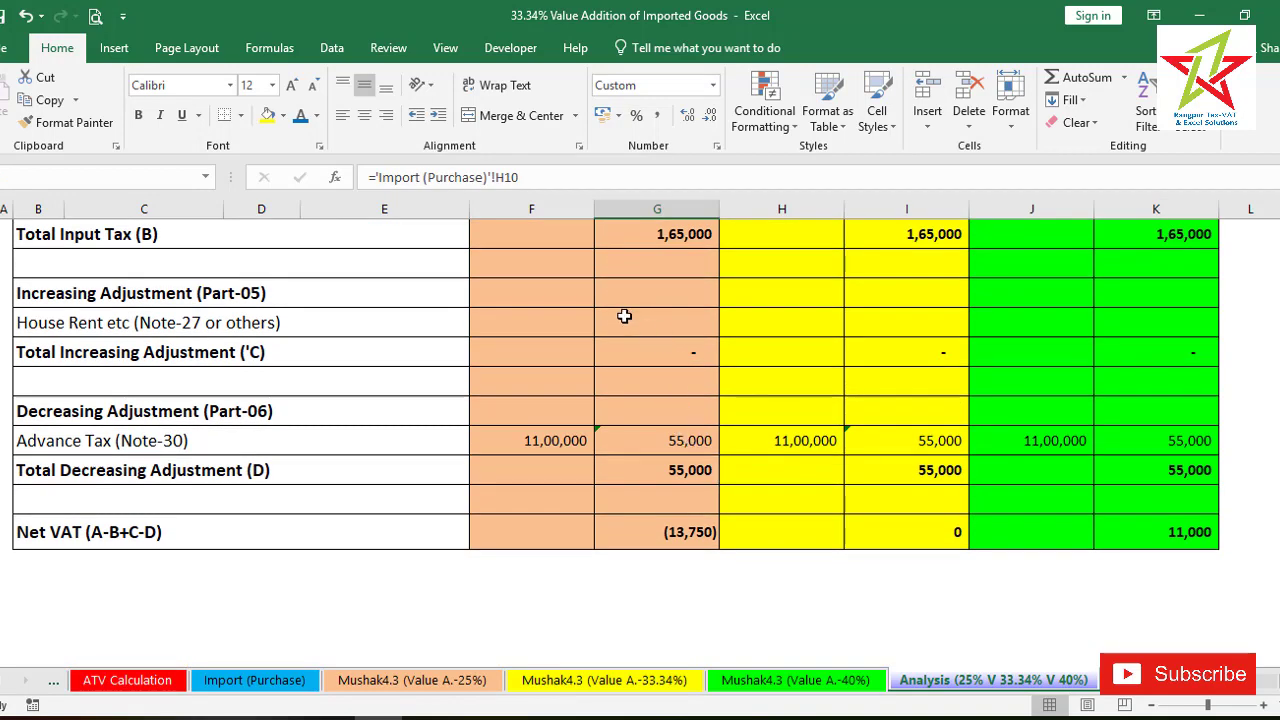
click(673, 352)
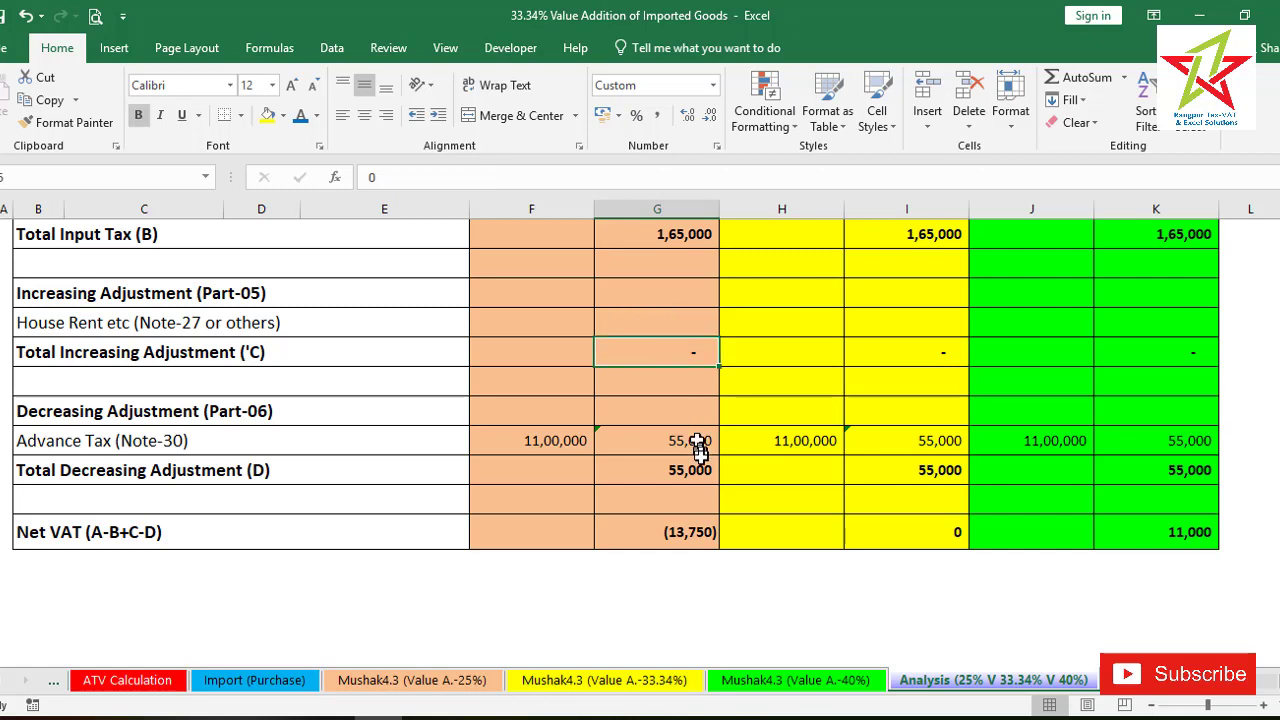
click(694, 472)
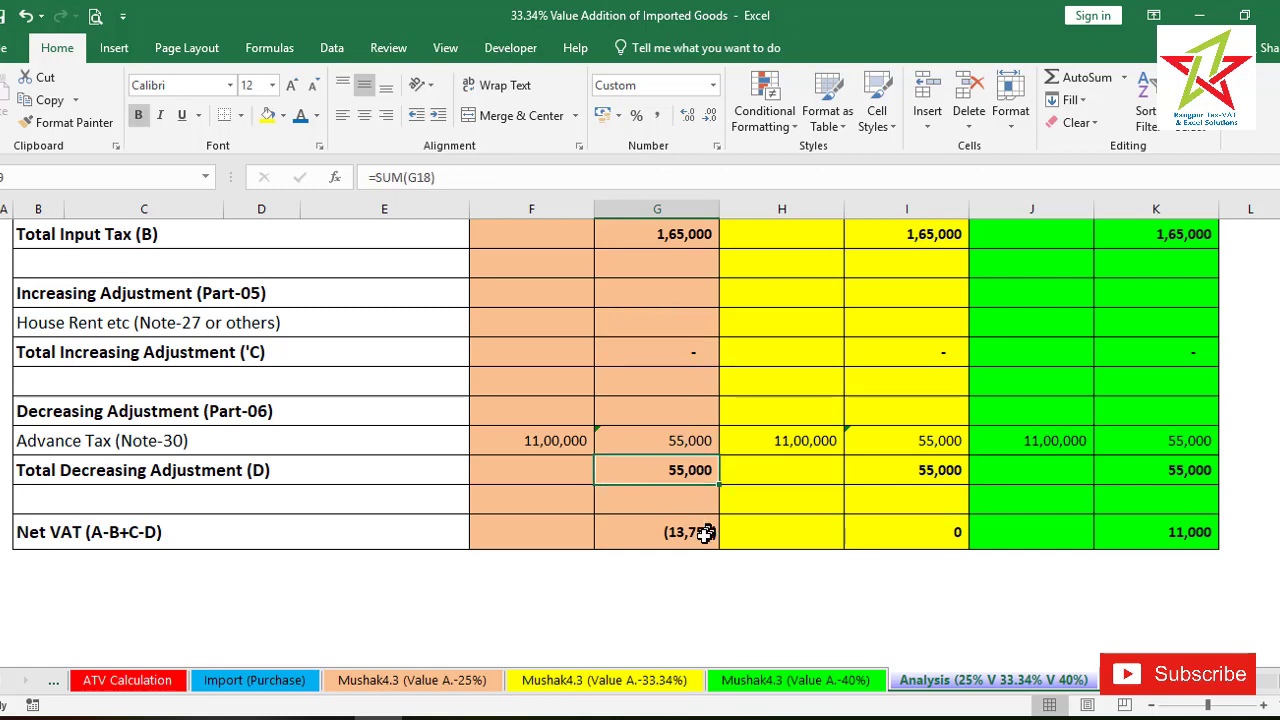
click(682, 532)
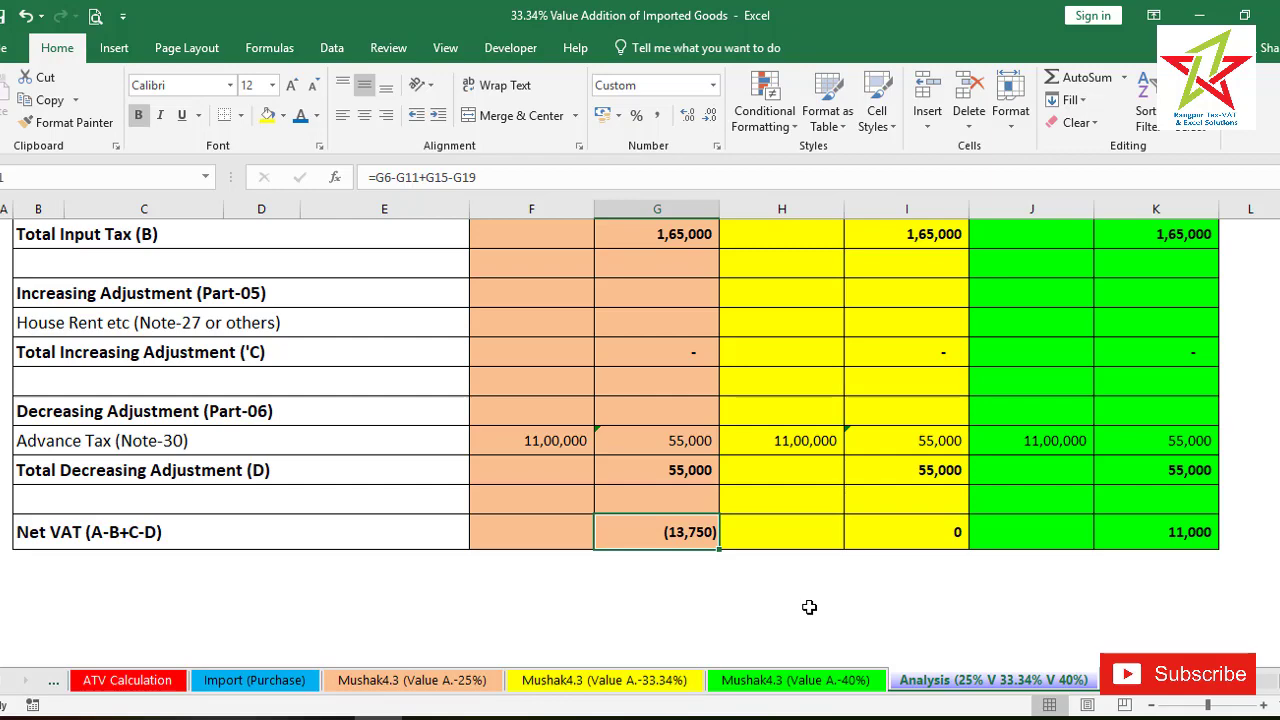
scroll(809, 607, up, 5)
scroll(640, 600, down, 5)
scroll(730, 575, up, 3)
scroll(725, 569, up, 2)
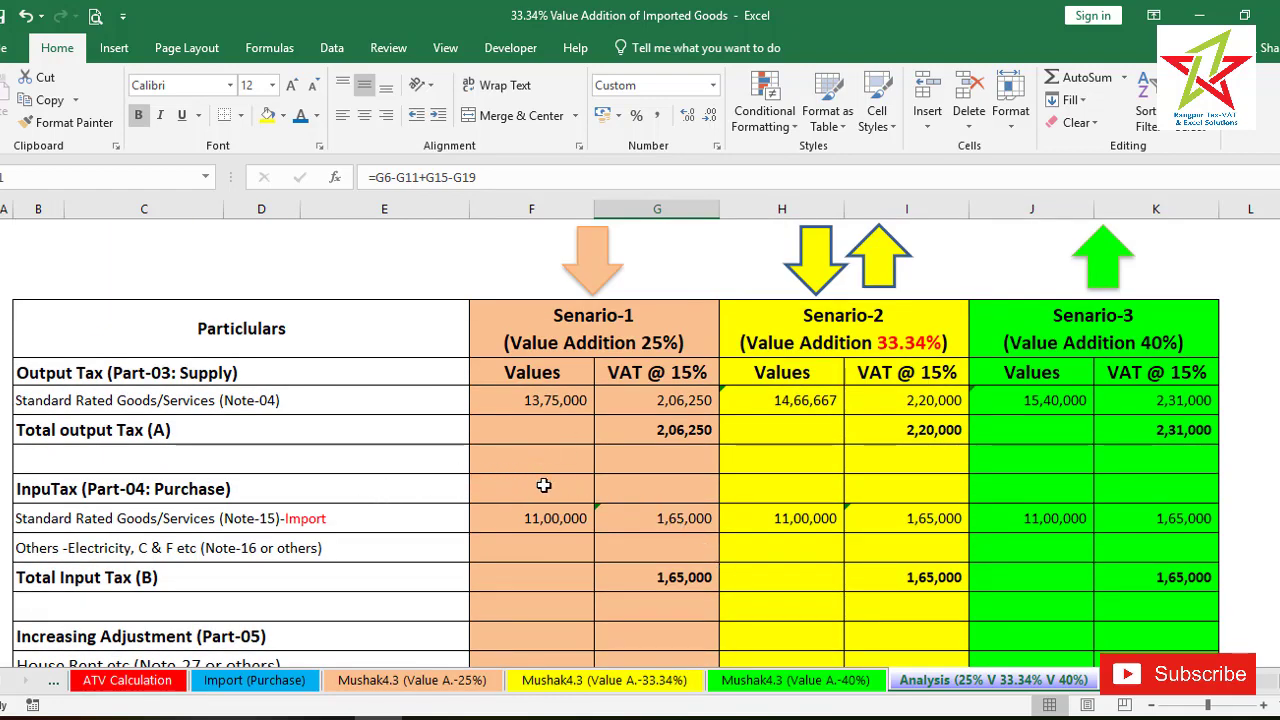
scroll(623, 461, down, 4)
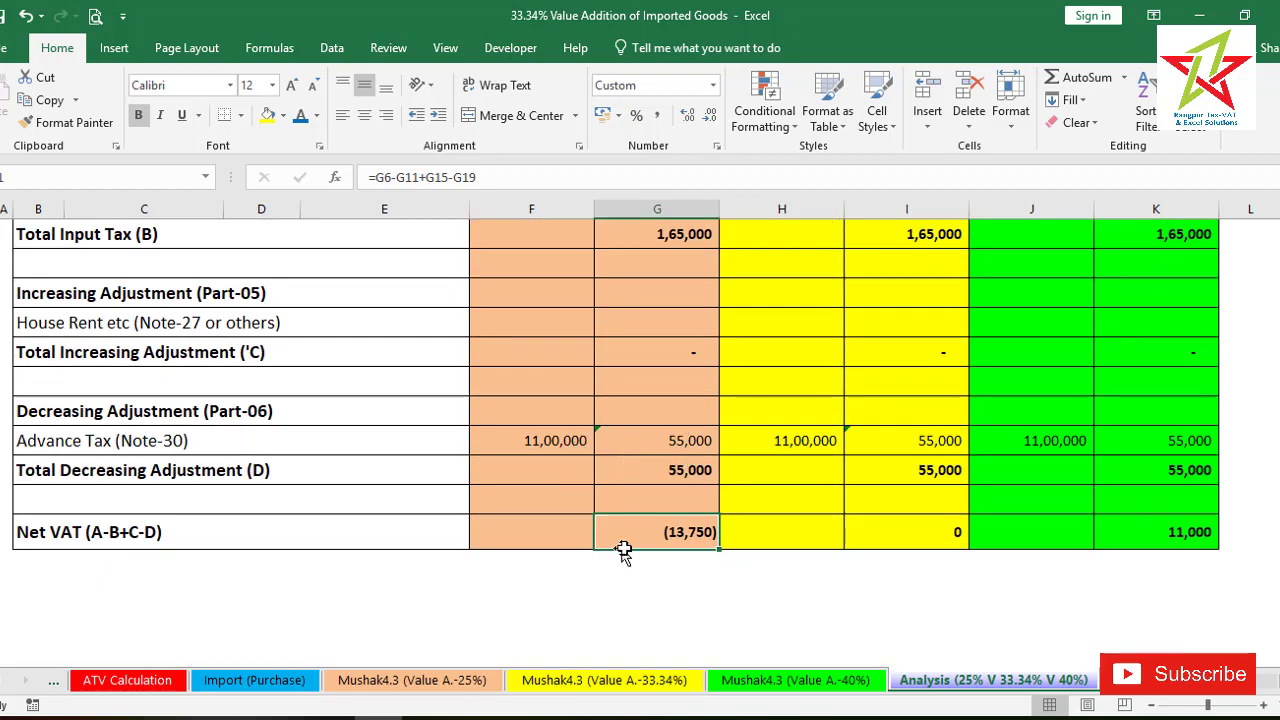
scroll(686, 560, up, 4)
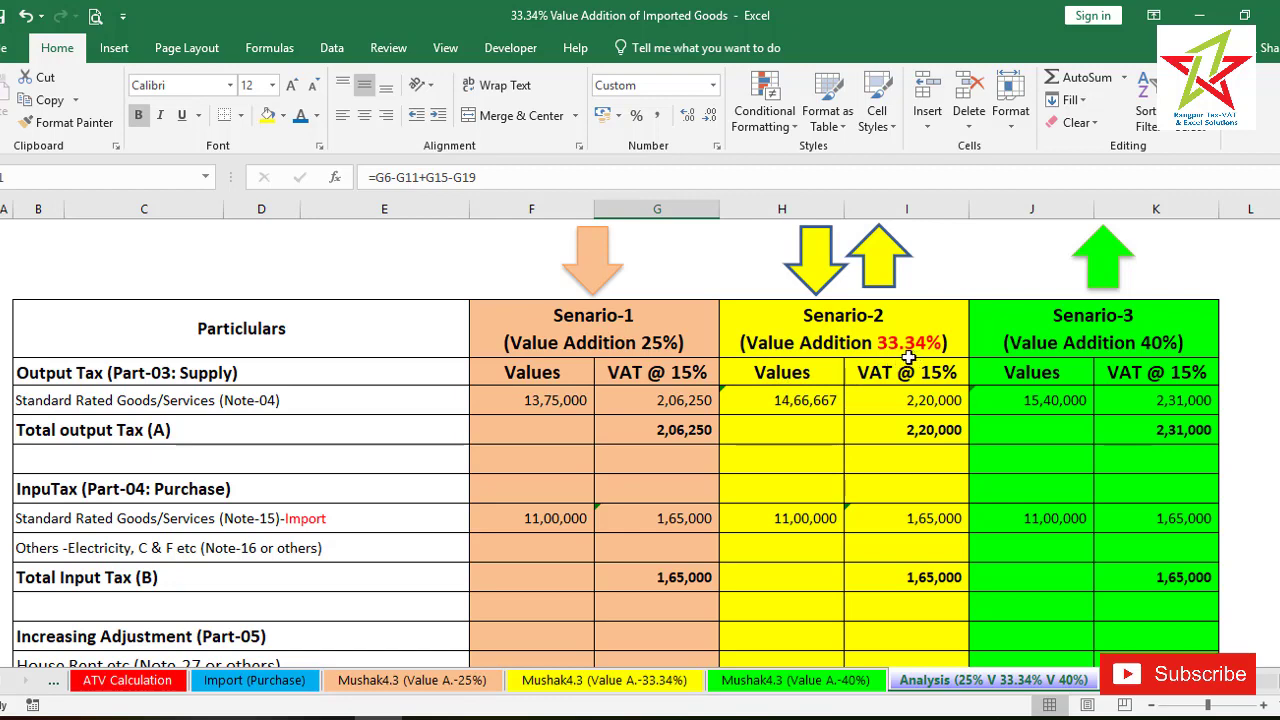
scroll(908, 357, down, 3)
scroll(908, 357, down, 1)
scroll(908, 357, up, 4)
scroll(931, 425, down, 4)
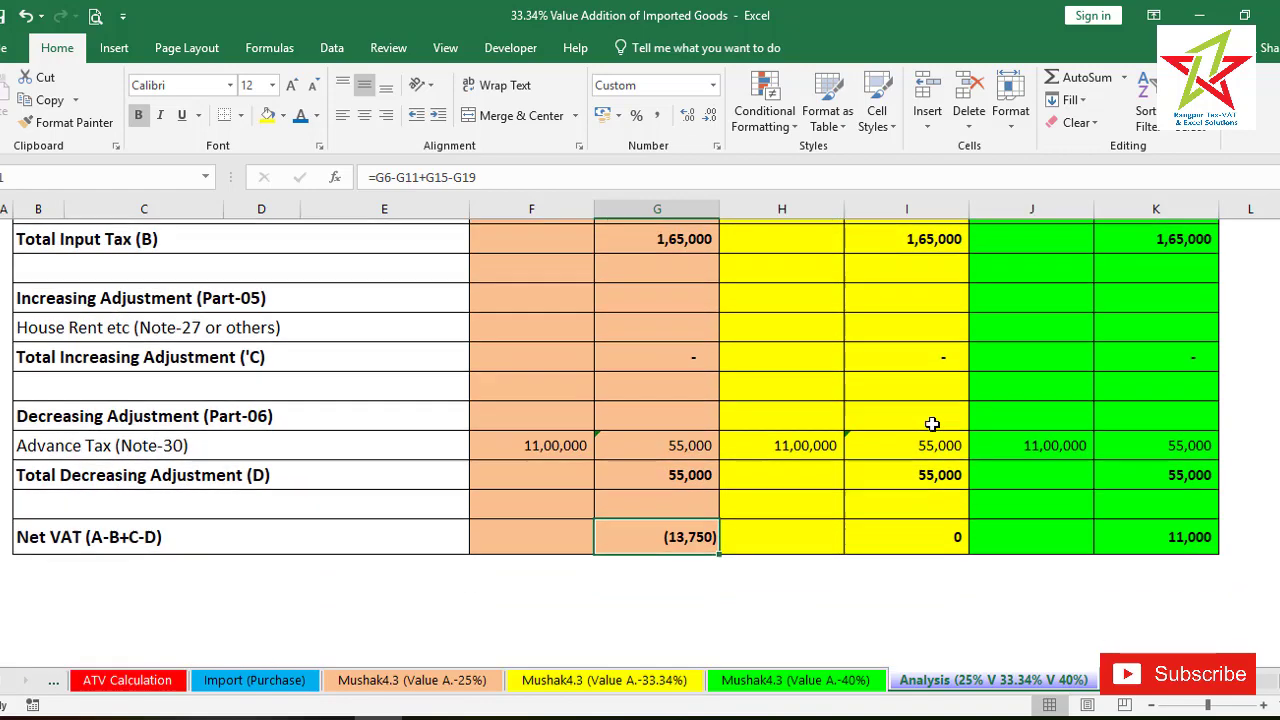
click(282, 680)
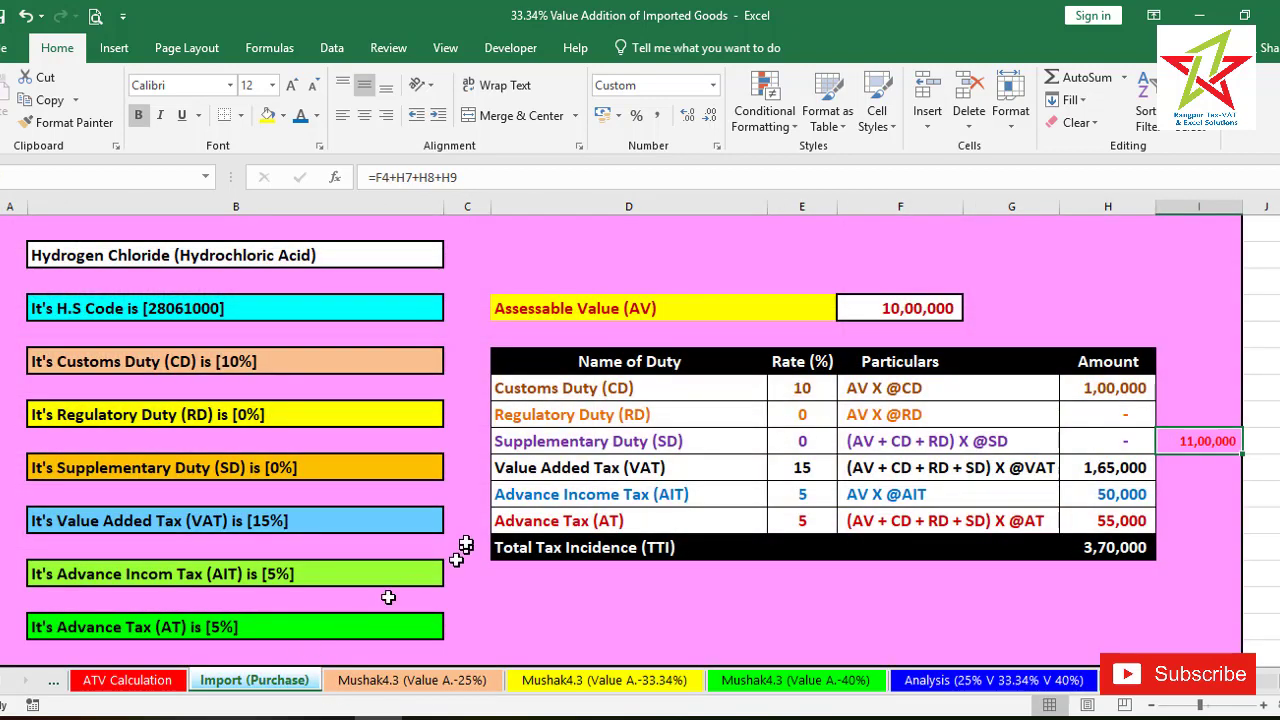
click(458, 686)
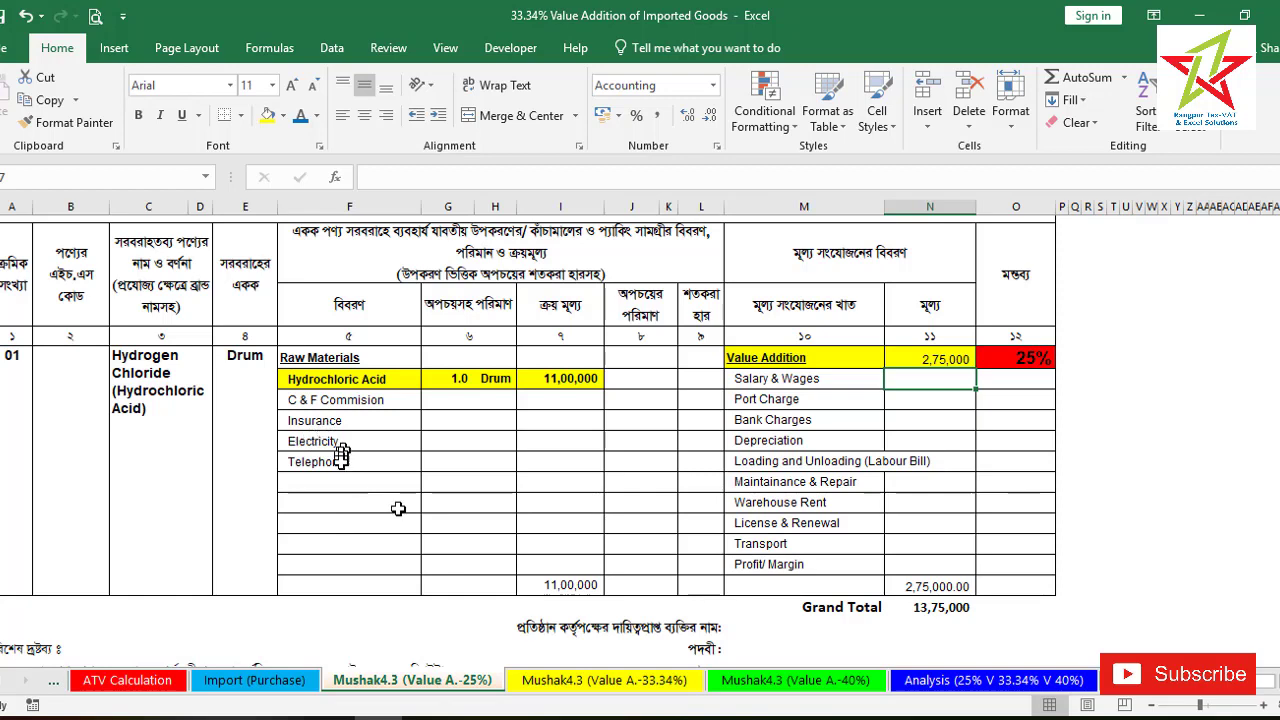
click(960, 680)
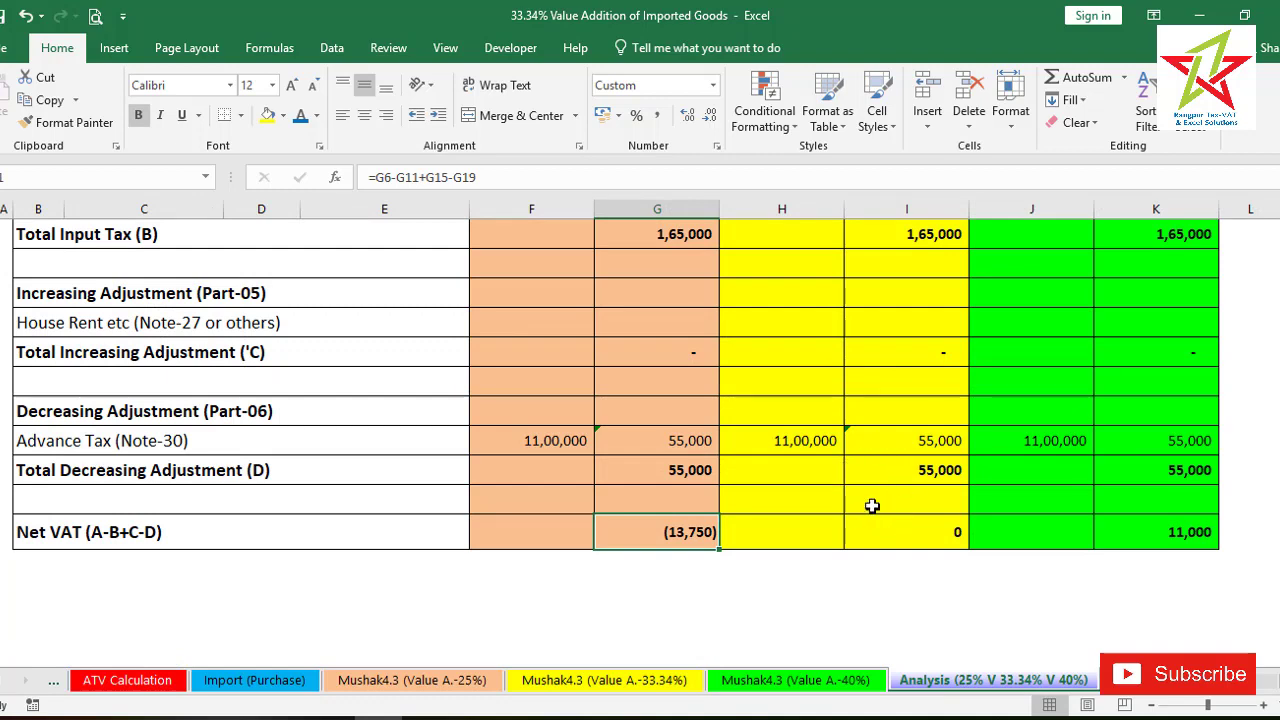
scroll(887, 512, up, 4)
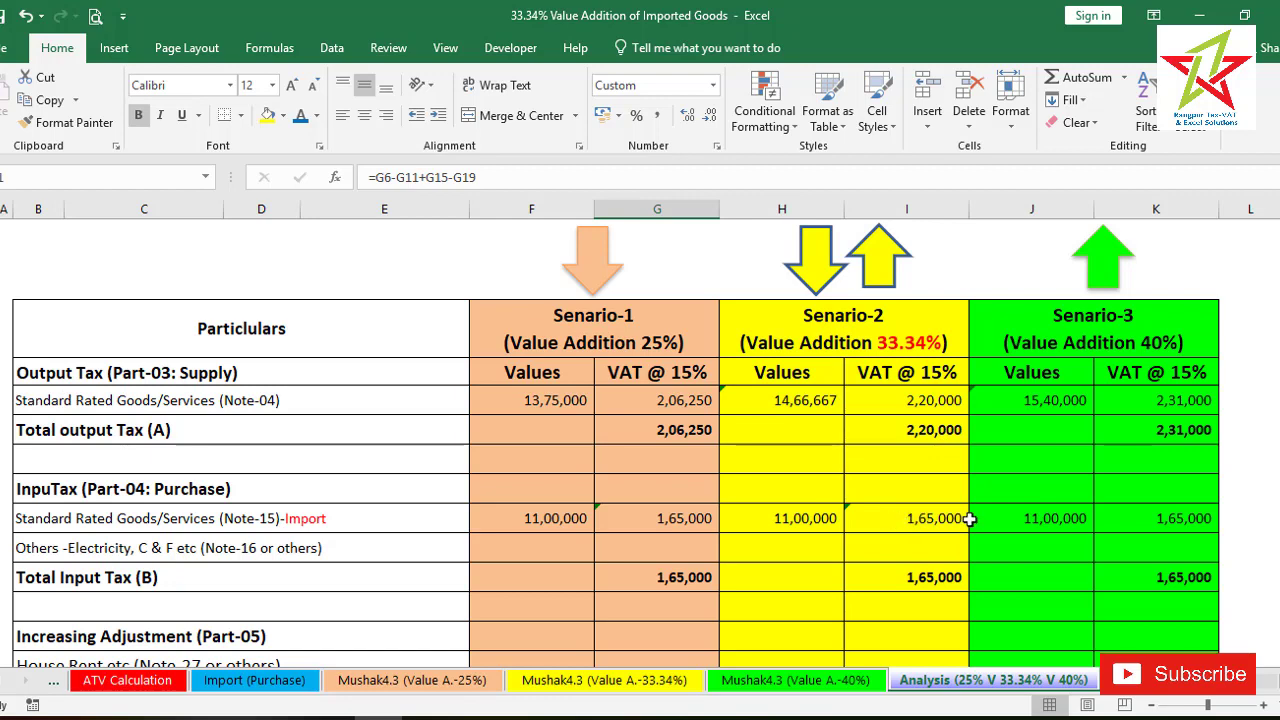
scroll(955, 512, down, 1)
scroll(940, 500, down, 2)
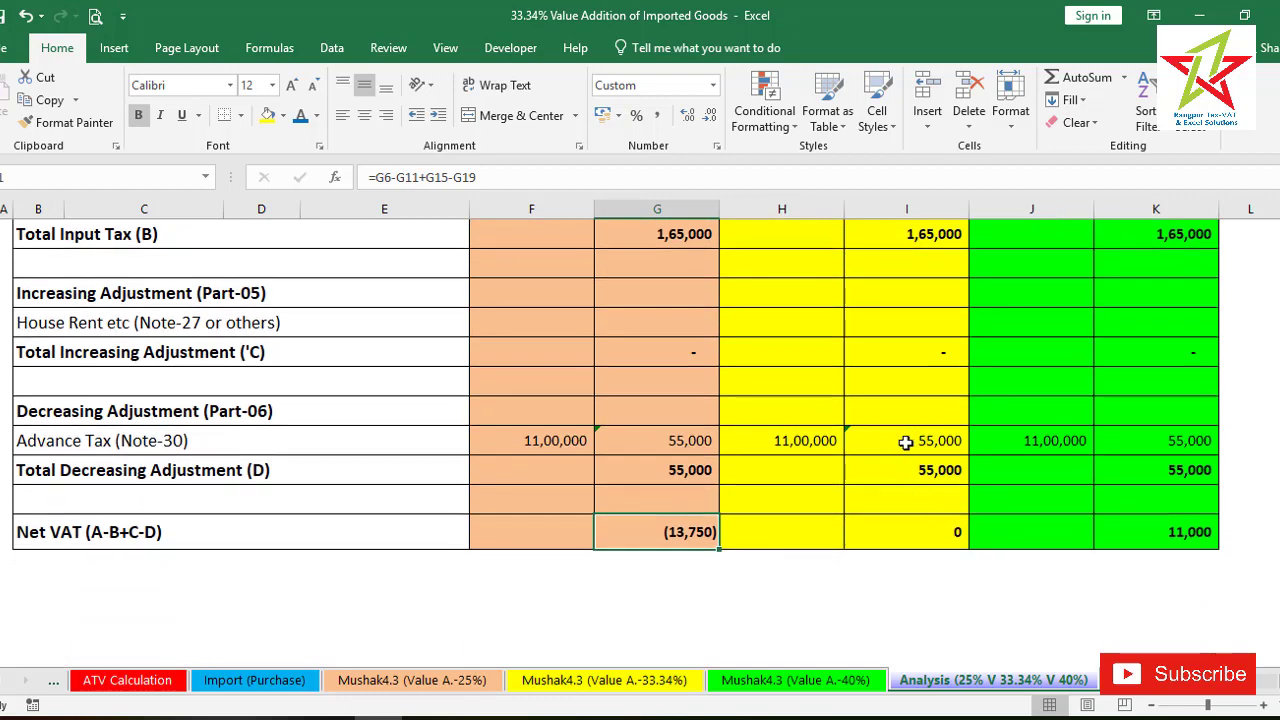
scroll(1000, 490, up, 4)
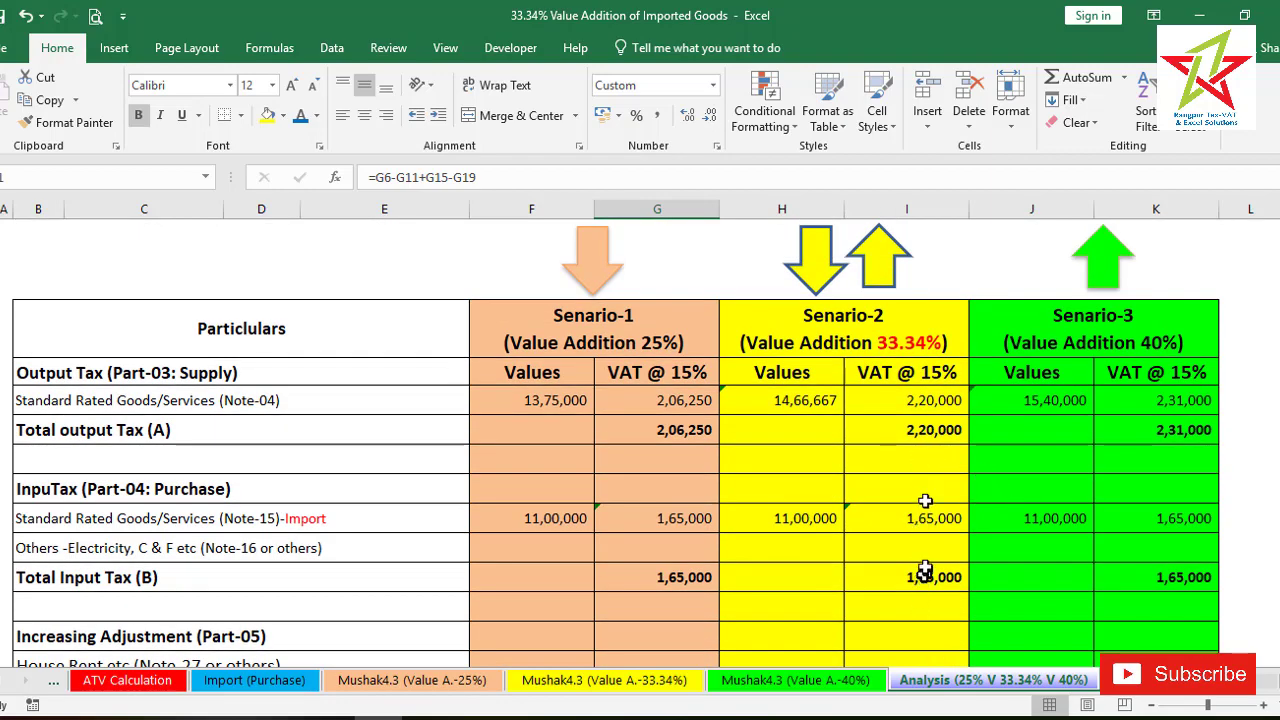
scroll(968, 430, down, 4)
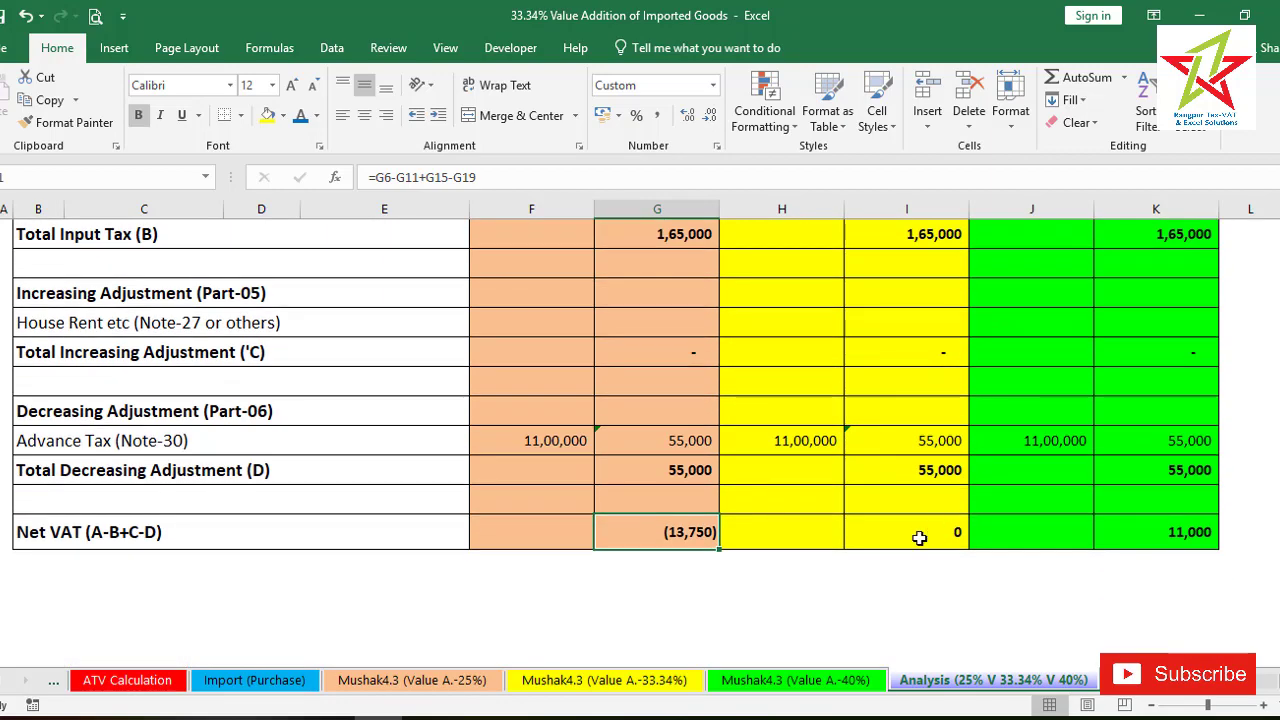
click(921, 535)
scroll(1014, 557, up, 3)
scroll(985, 503, up, 1)
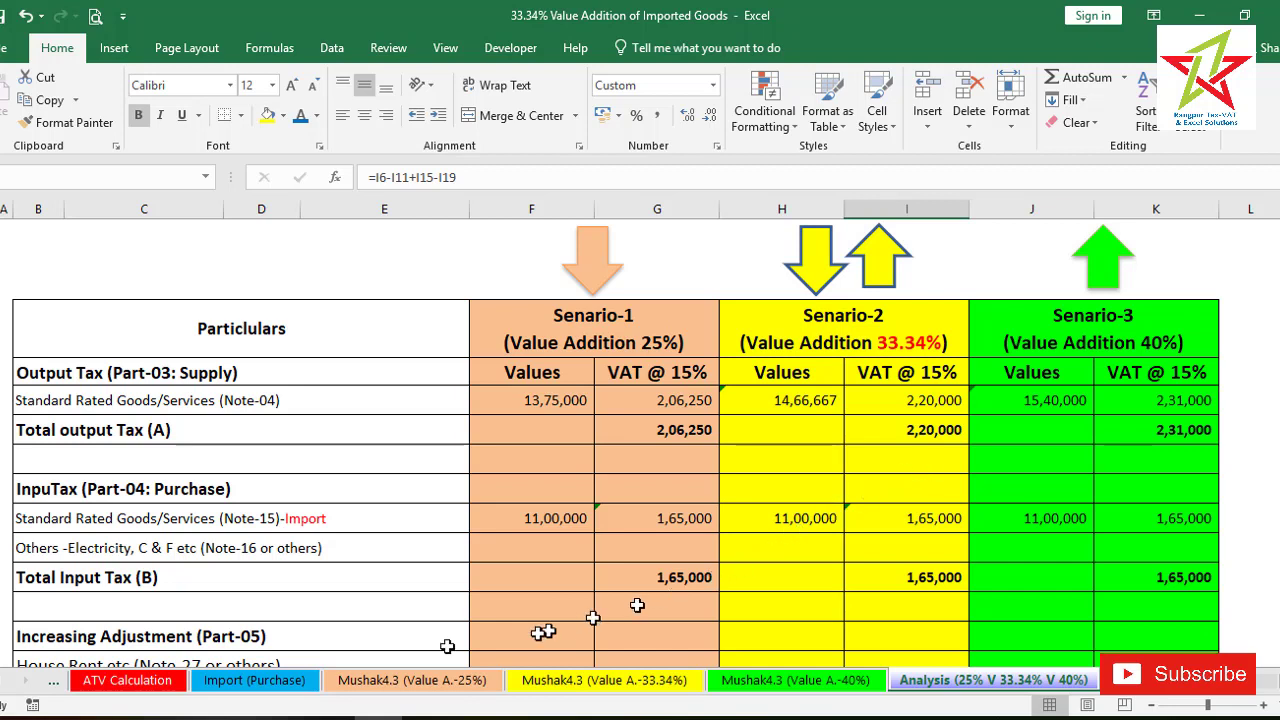
click(257, 681)
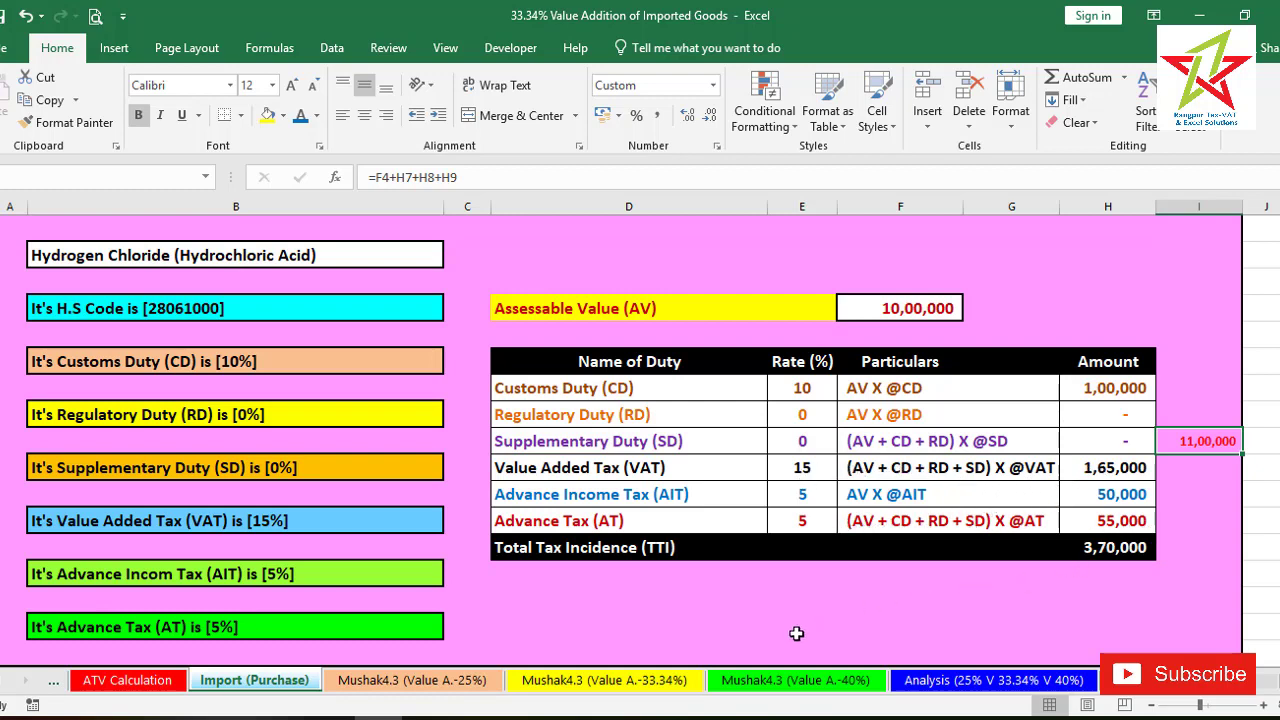
click(970, 683)
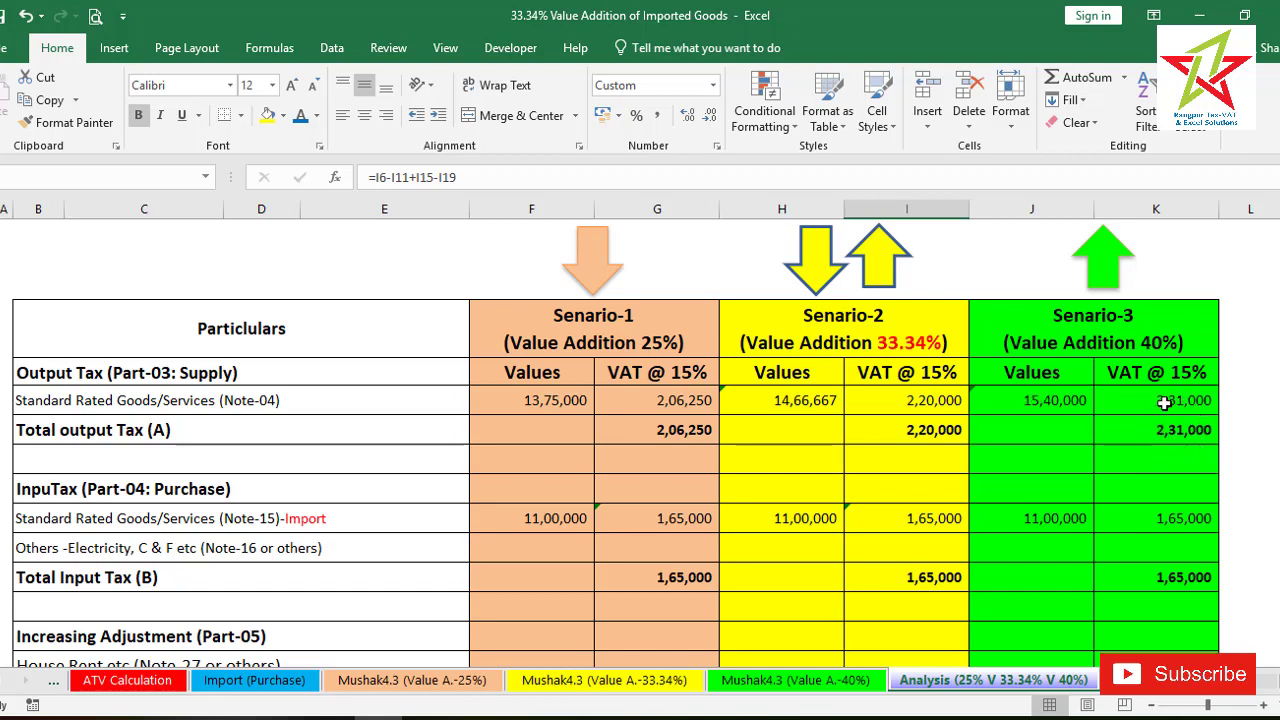
click(1163, 520)
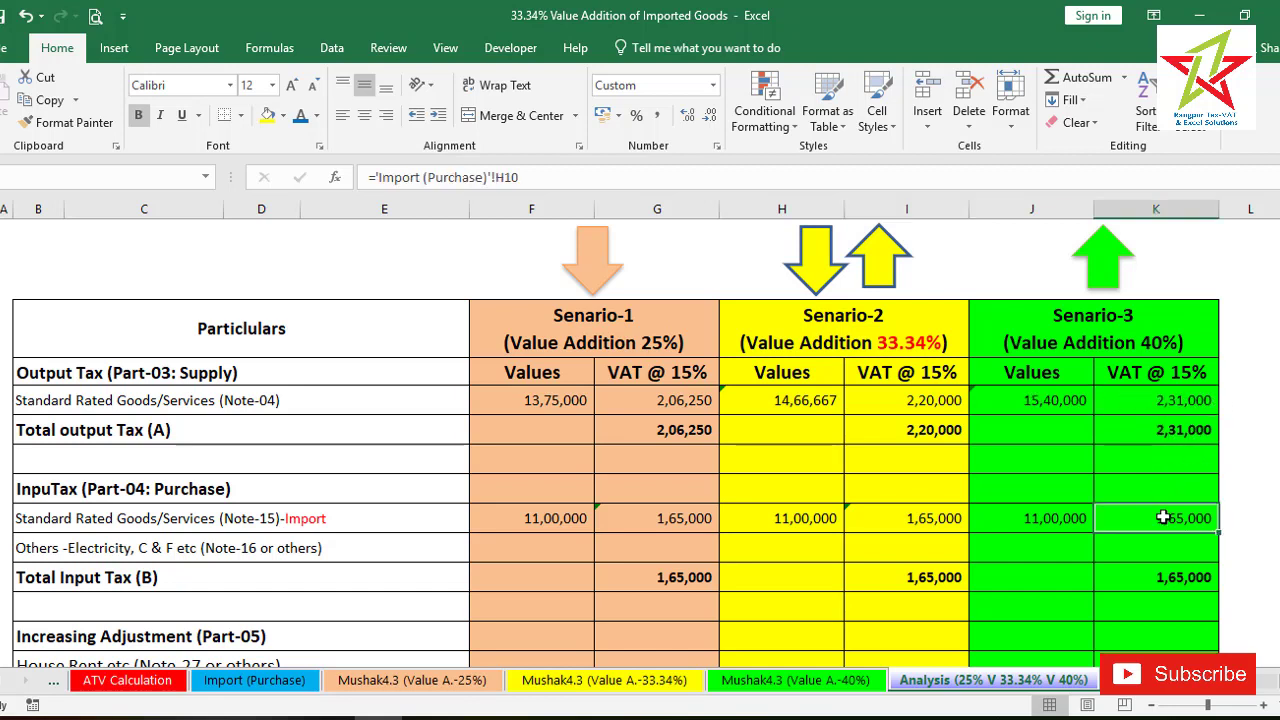
scroll(1184, 527, down, 4)
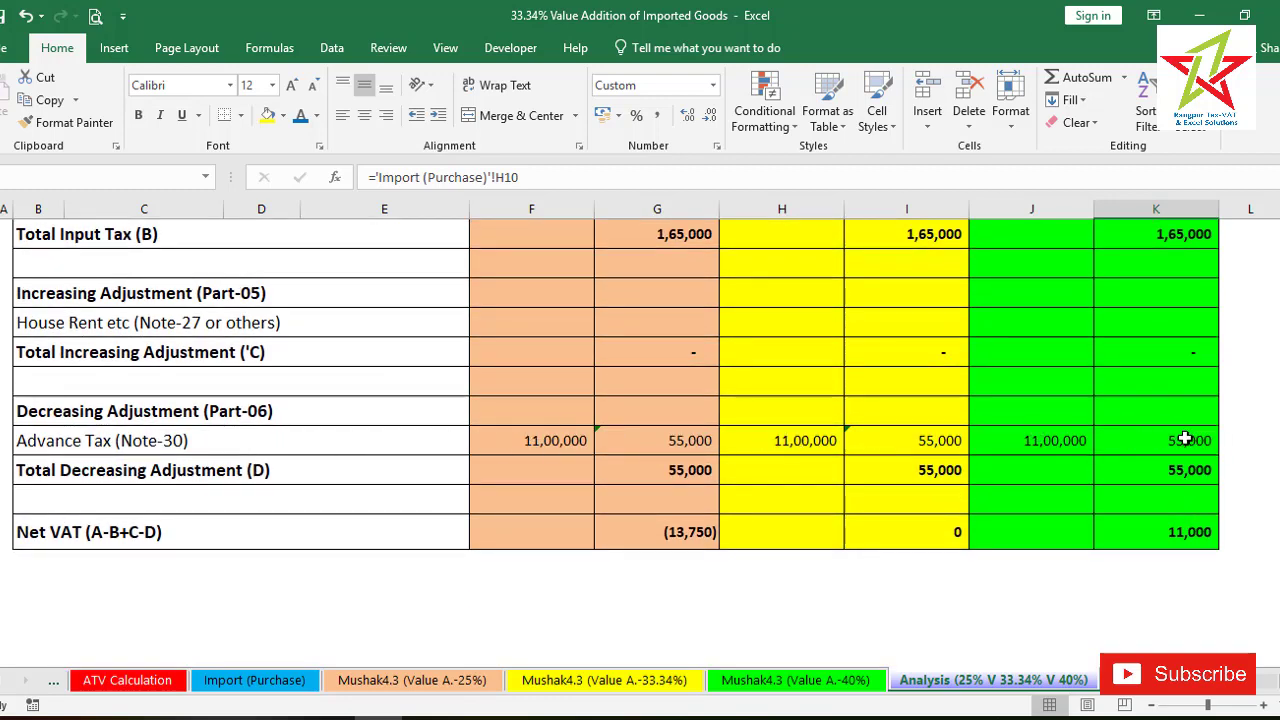
click(1191, 545)
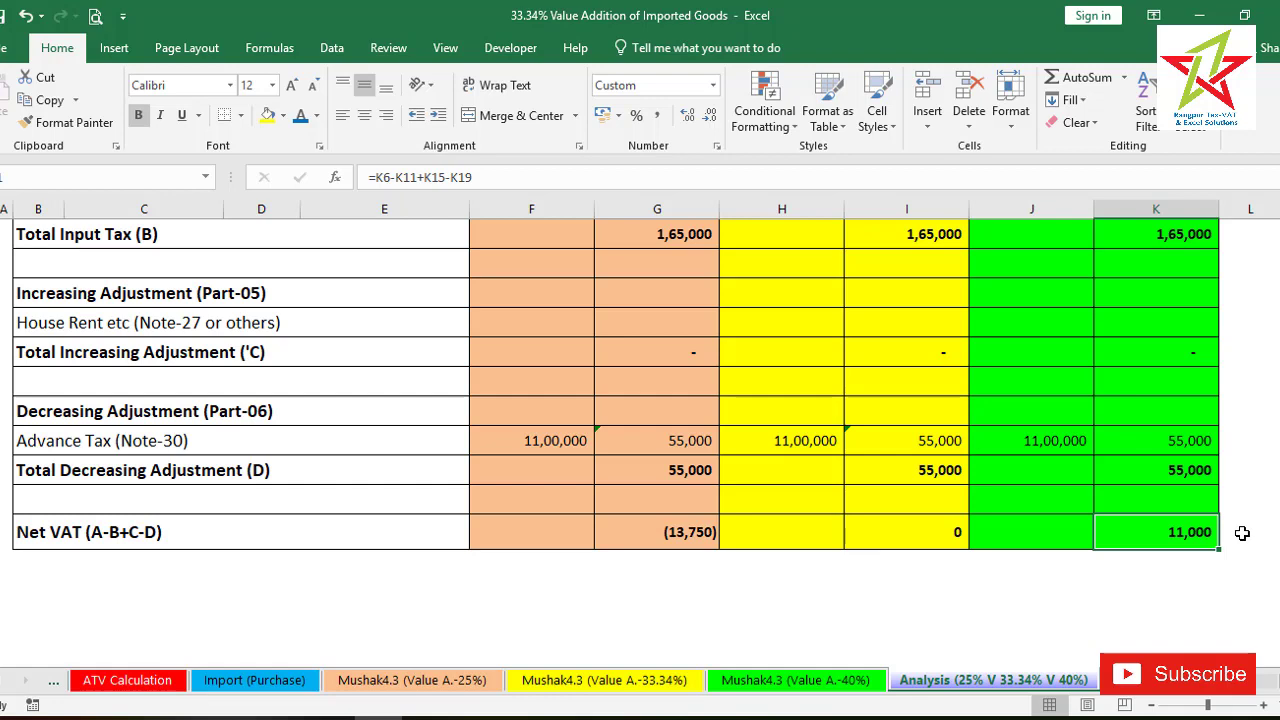
scroll(1242, 533, up, 4)
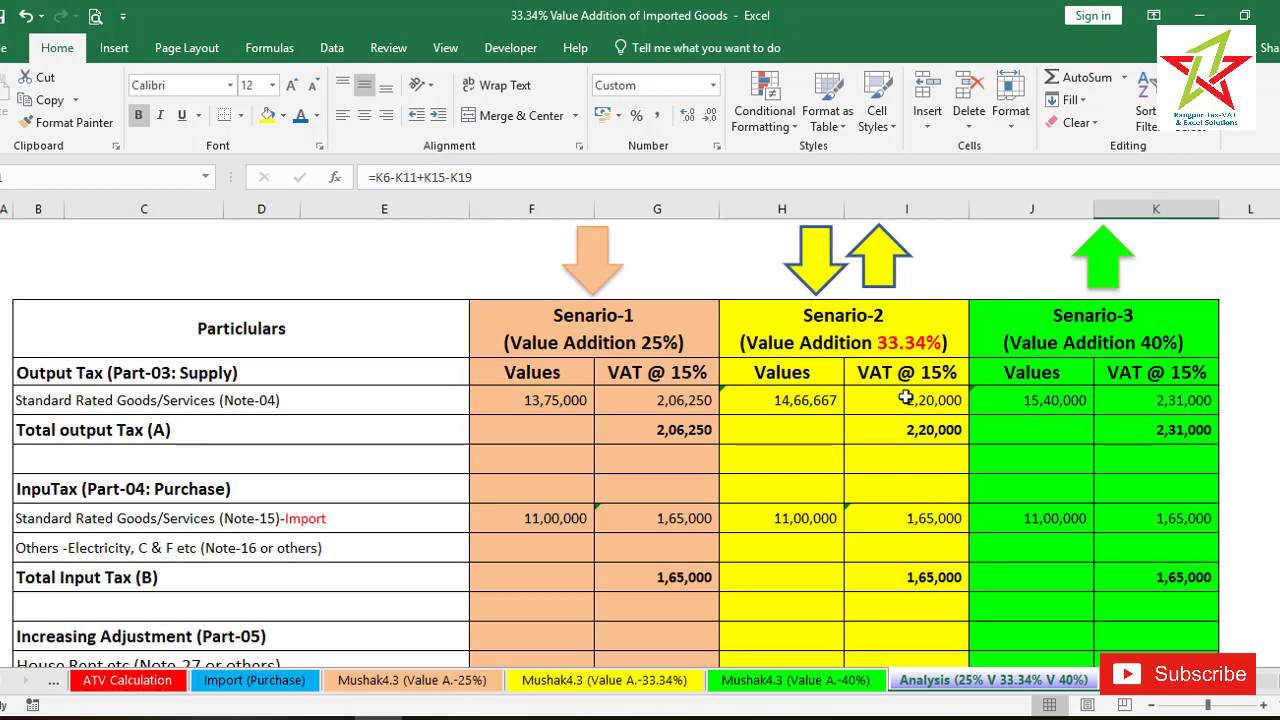
scroll(905, 398, down, 4)
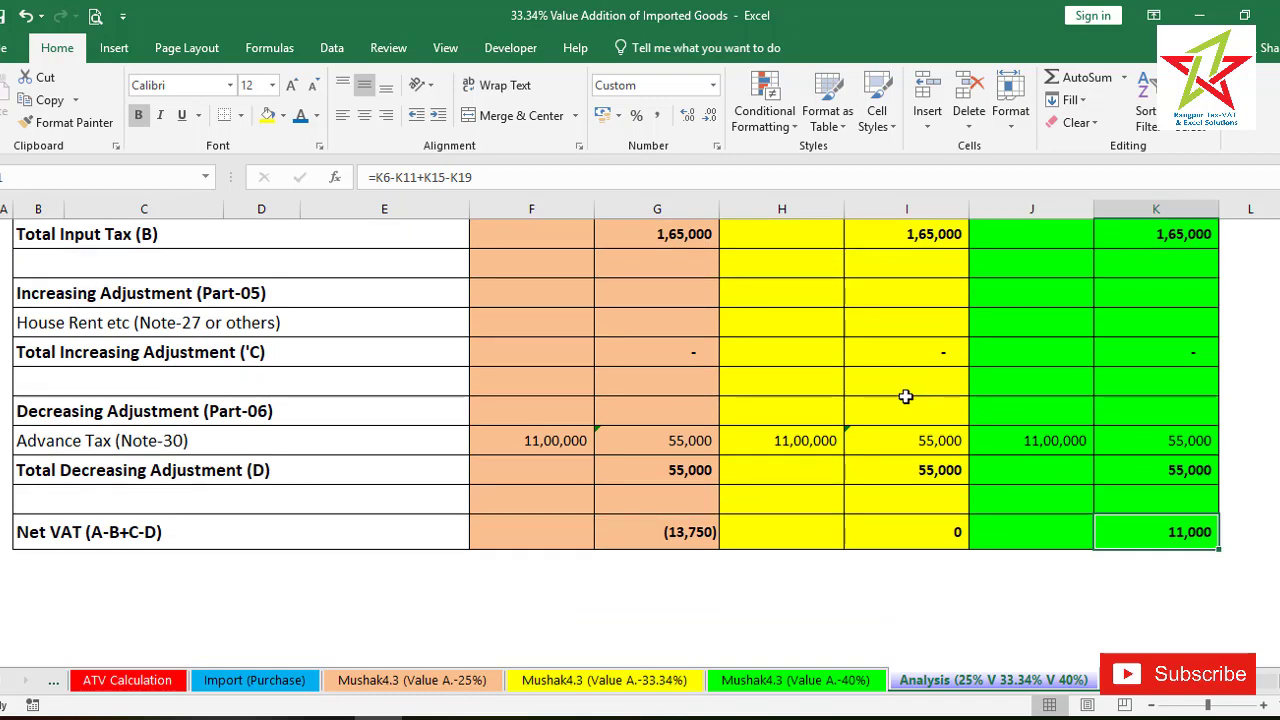
scroll(905, 397, up, 4)
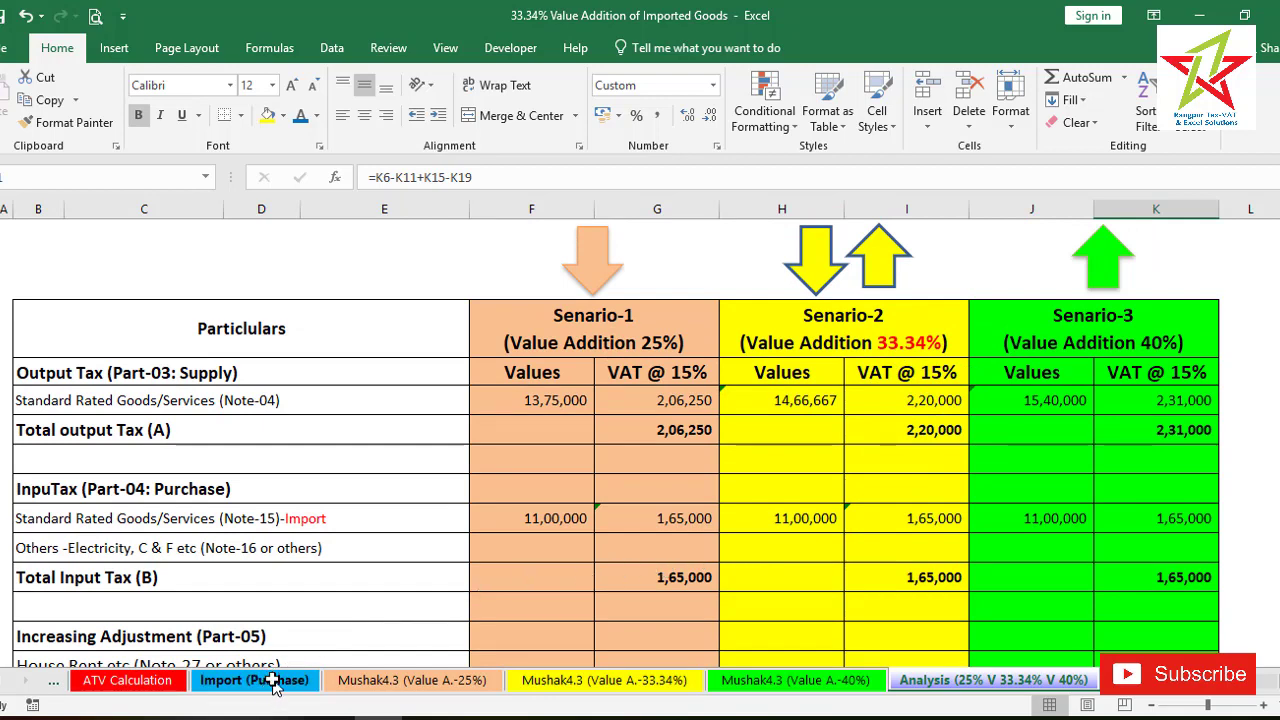
click(273, 682)
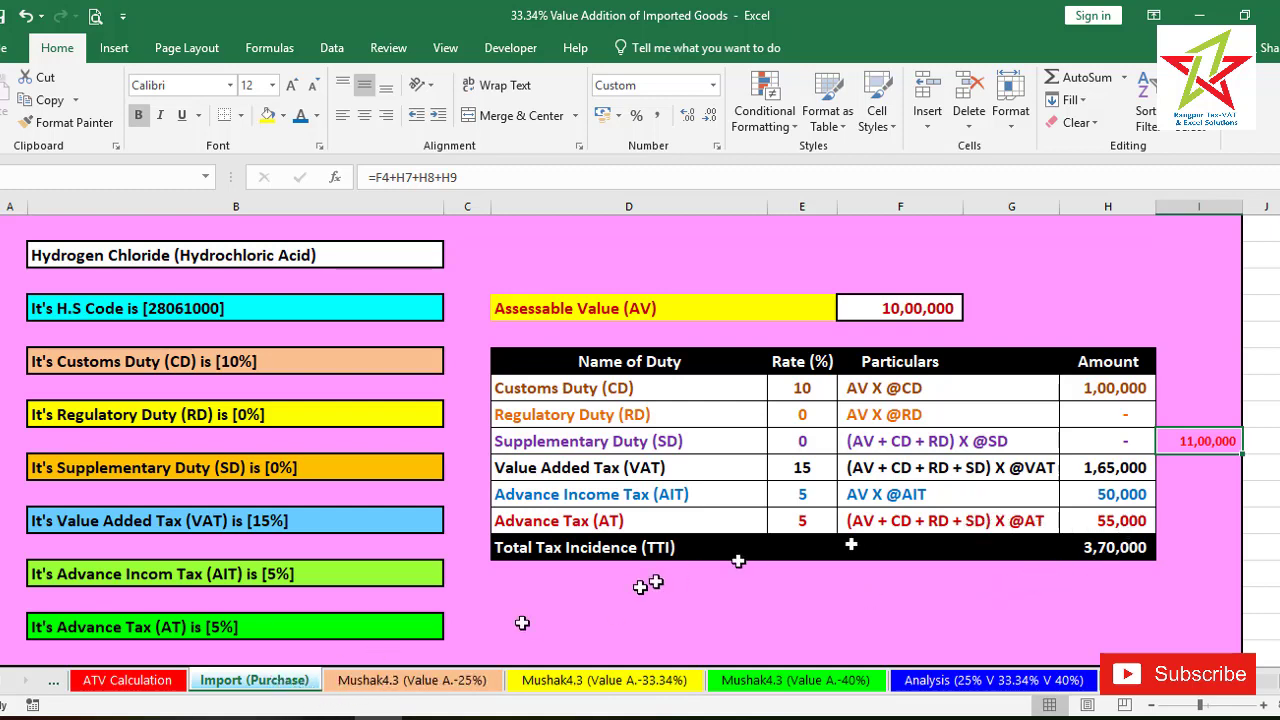
click(115, 680)
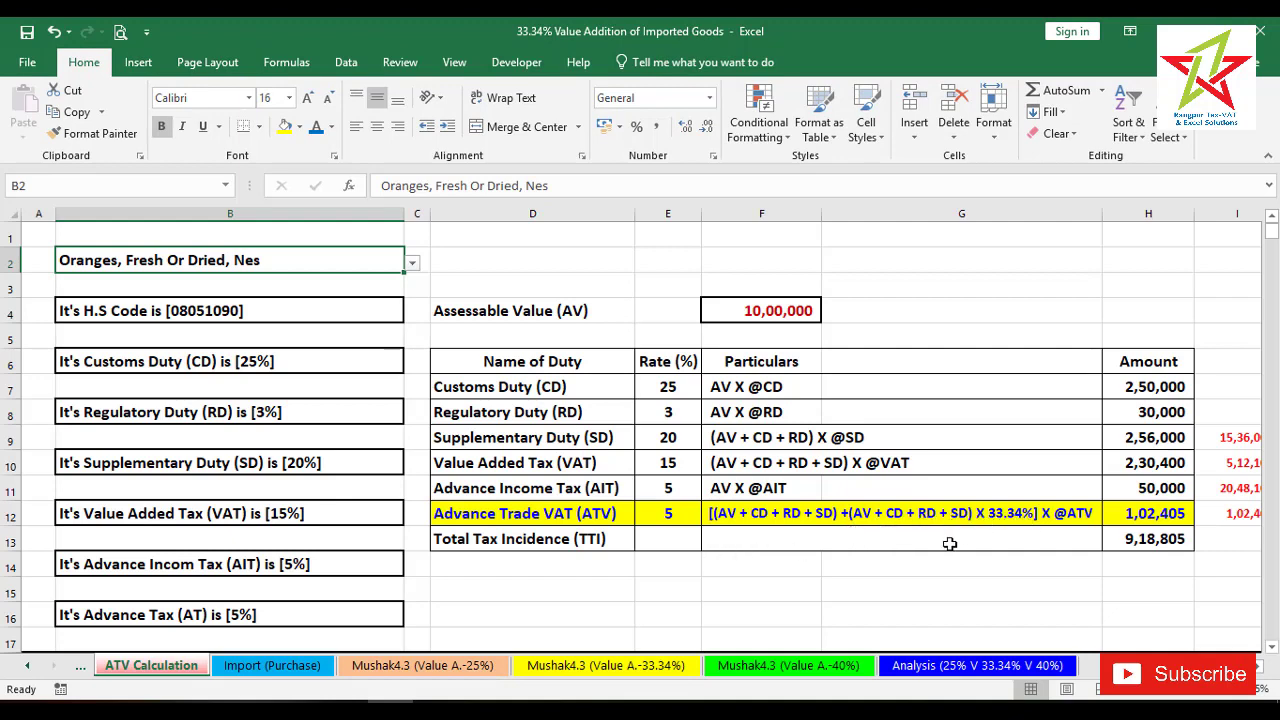
click(284, 666)
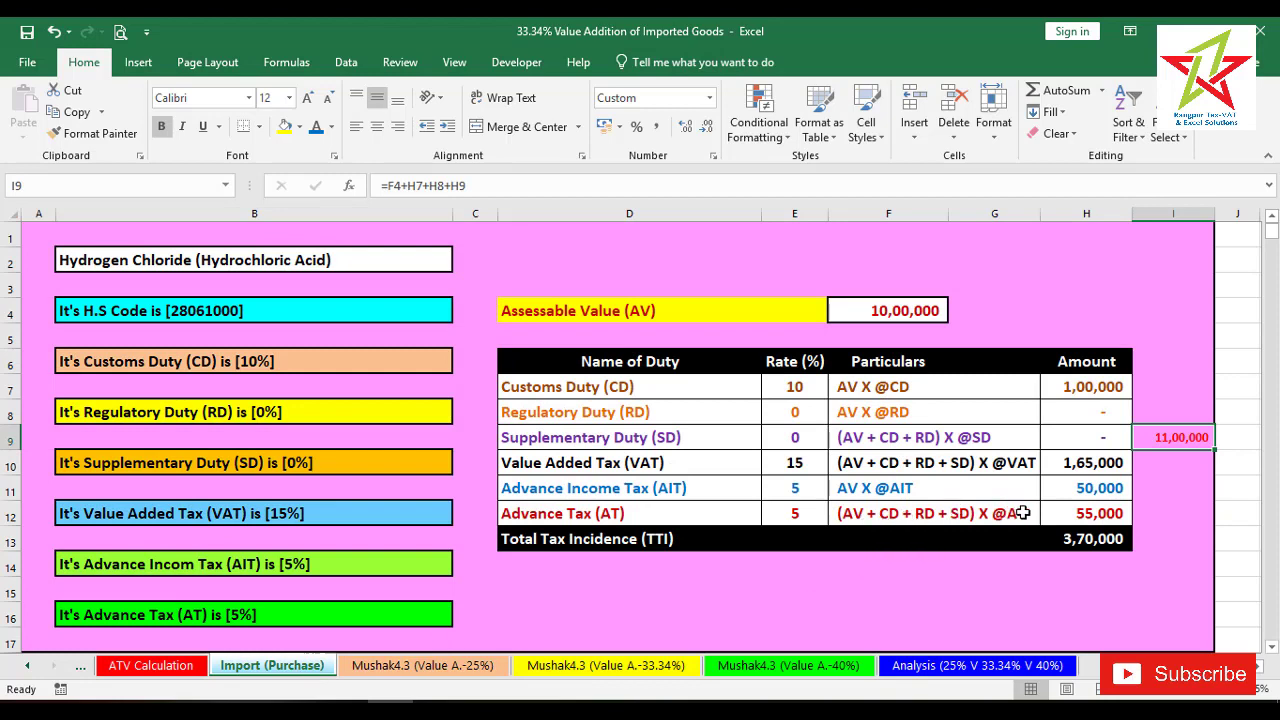
click(958, 666)
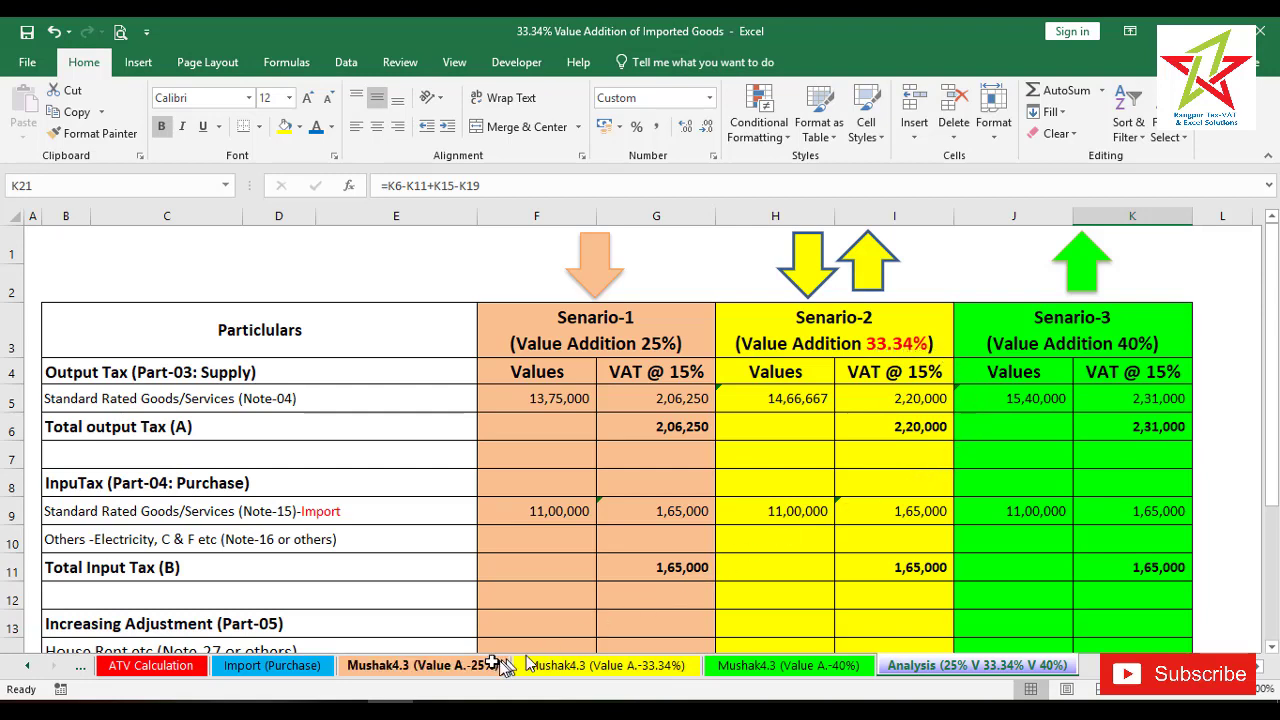
click(430, 666)
scroll(658, 466, up, 4)
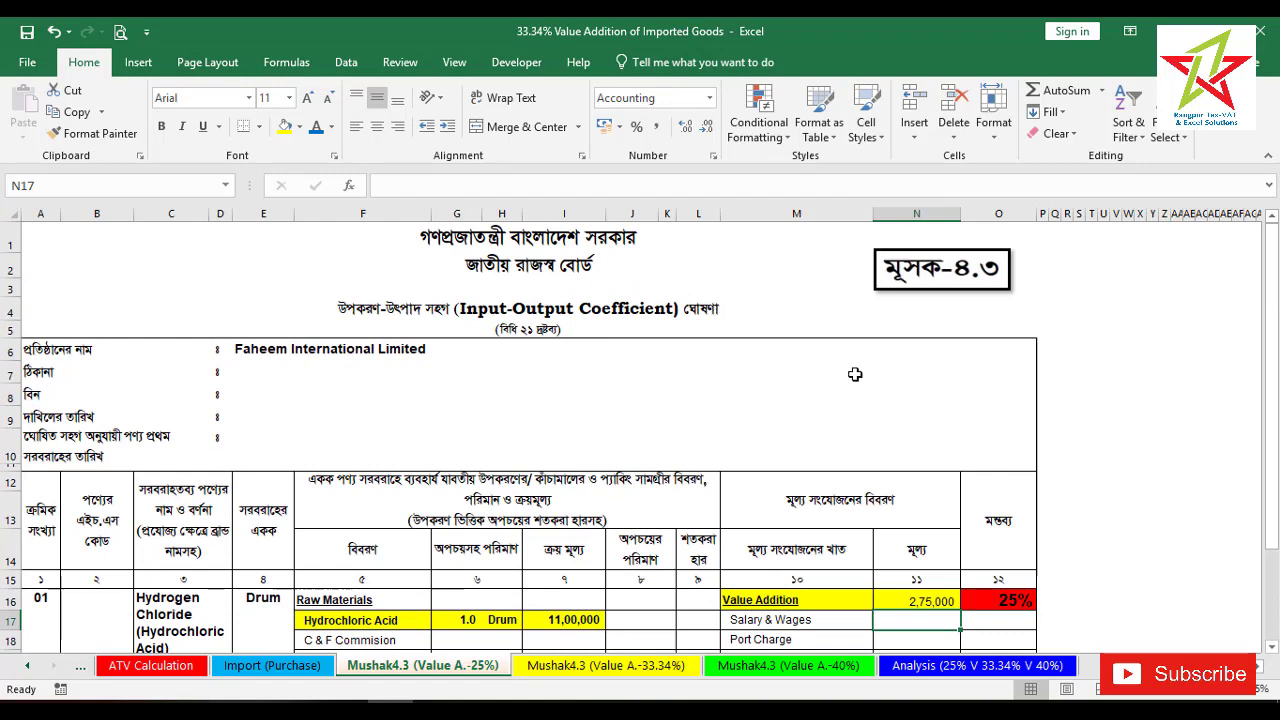
scroll(860, 392, down, 4)
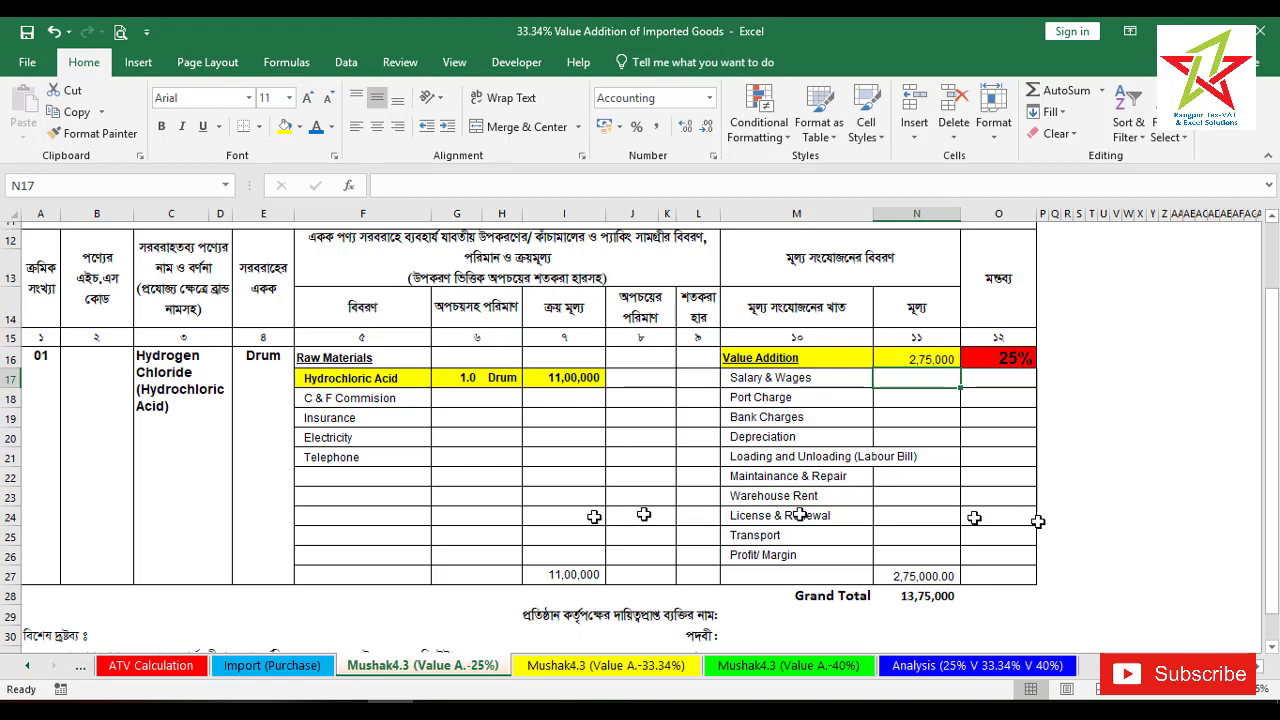
click(970, 668)
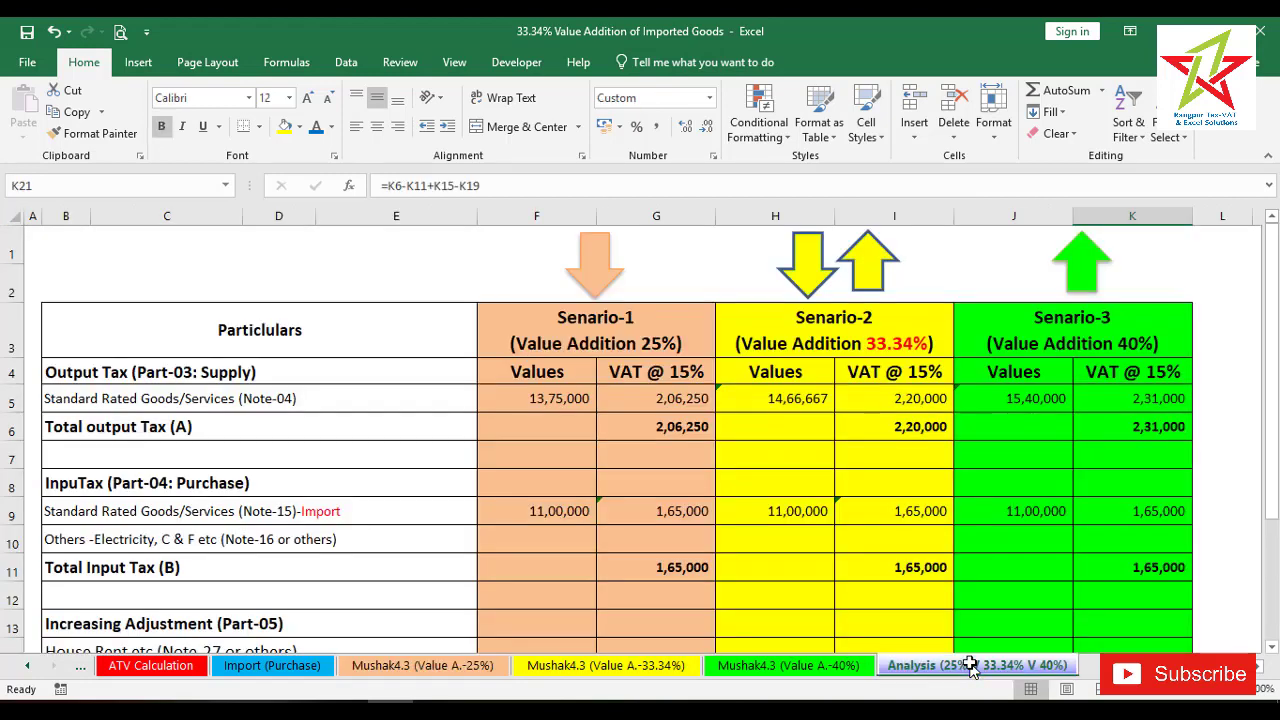
scroll(1071, 557, down, 3)
scroll(930, 537, up, 4)
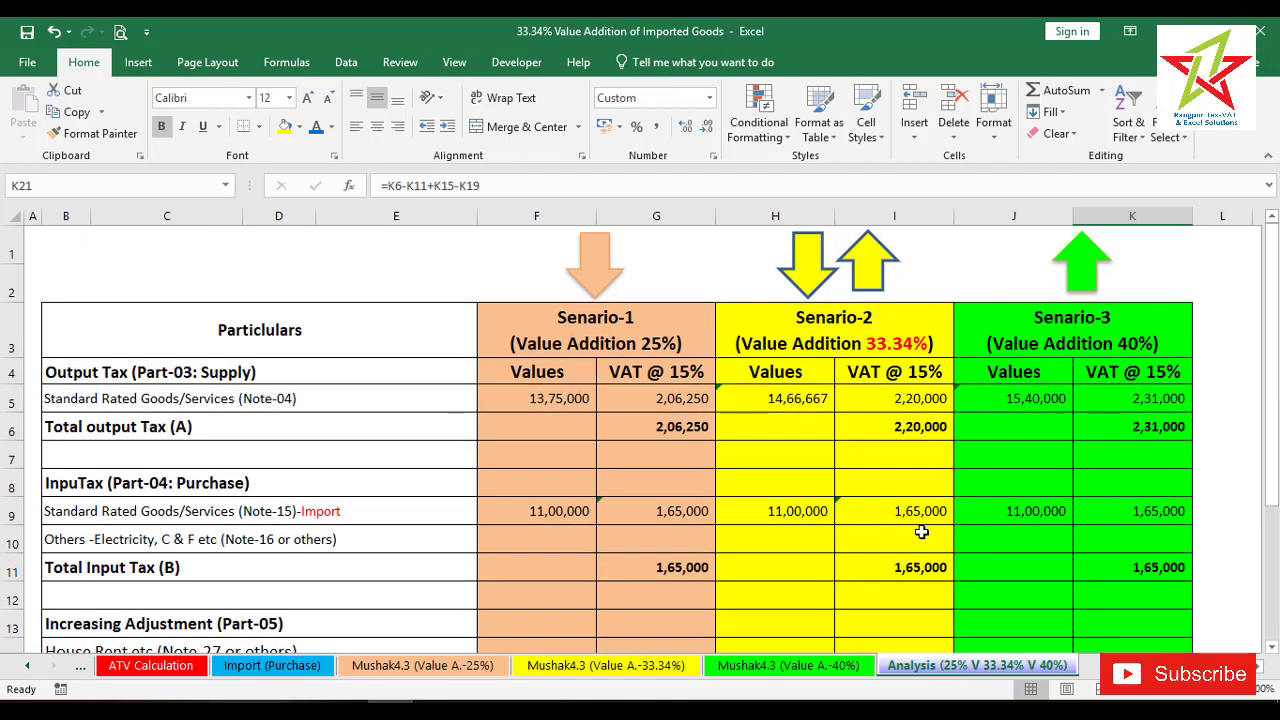